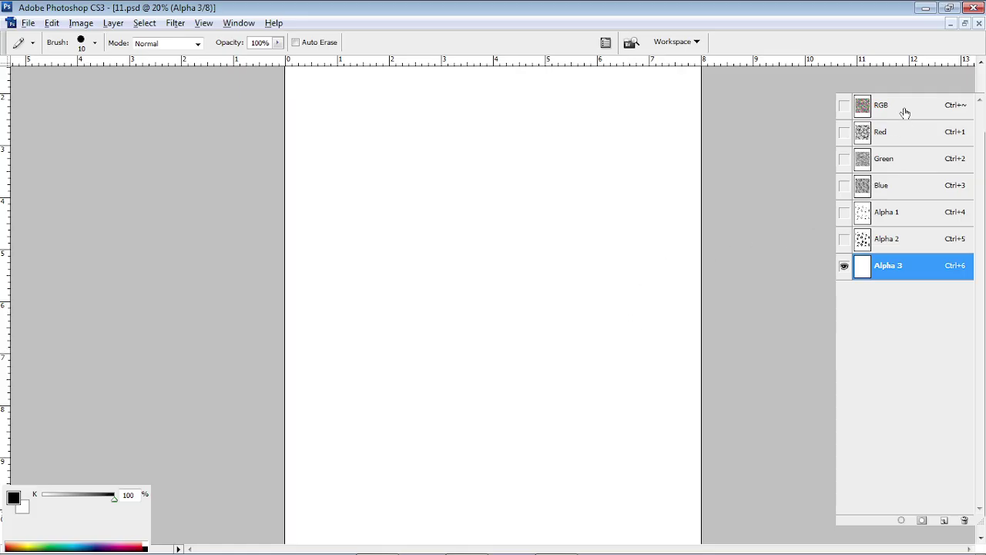
- Switch to YouTube Studio in the browser, review the viewer comments on the channel dashboard, and return to Photoshop
key("alt+Tab")
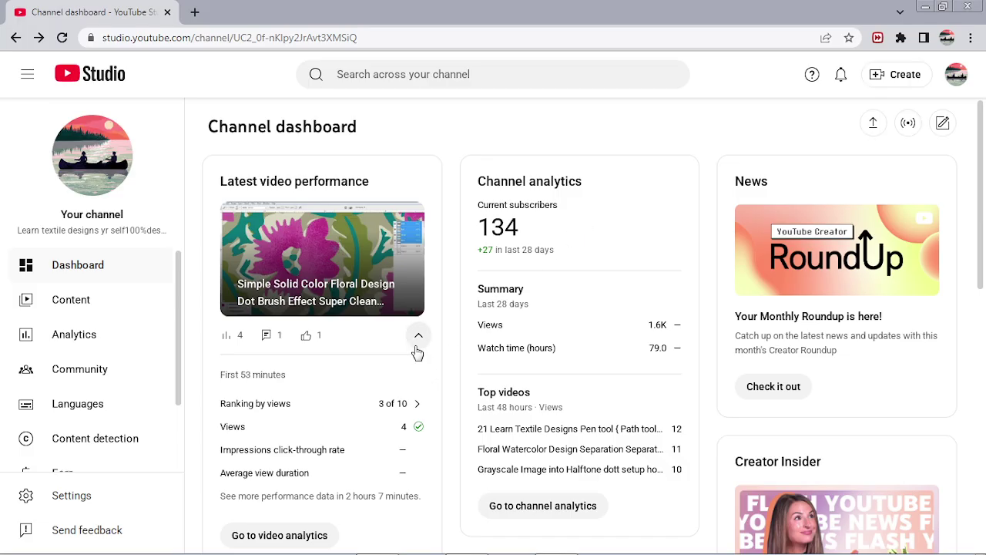
scroll(416, 347, "down", 2)
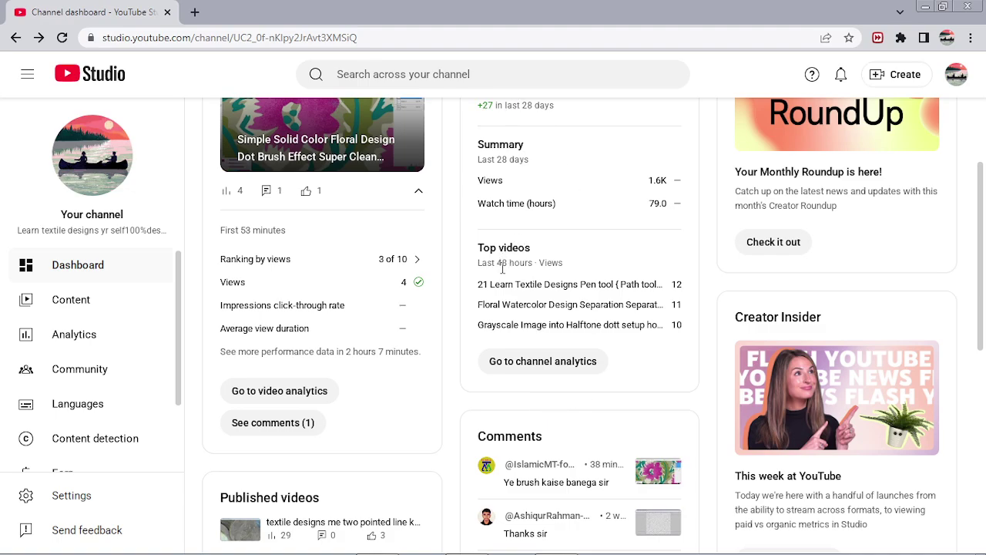
key("alt+Tab")
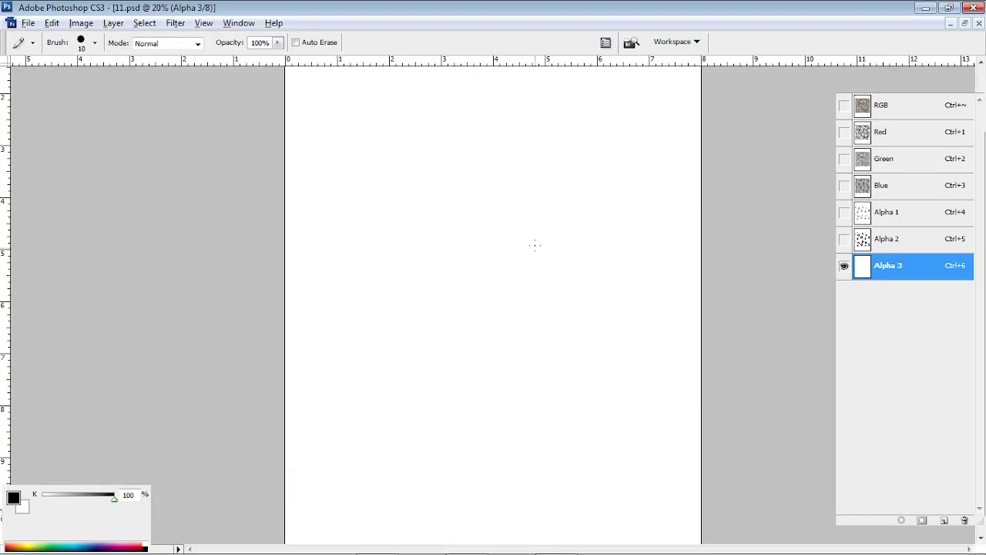
- Display the RGB composite and examine the dot shading on the magenta flower's petals up close
left_click_drag(507, 234, 489, 319)
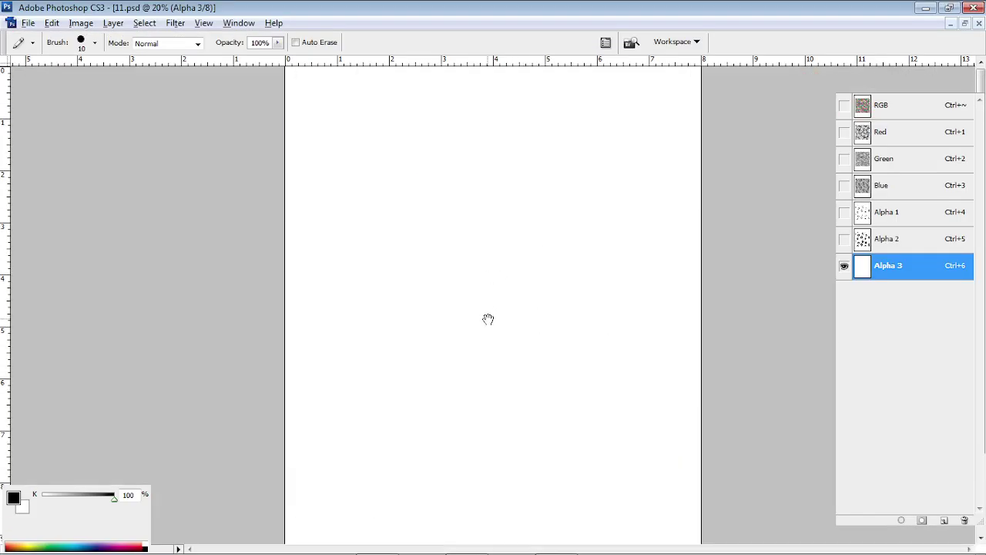
left_click_drag(463, 210, 533, 275)
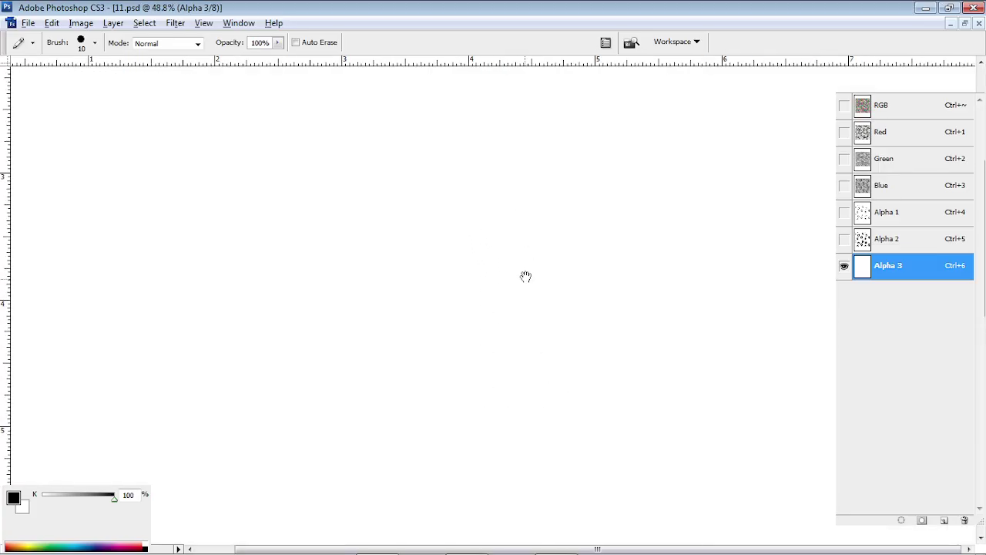
key("grave")
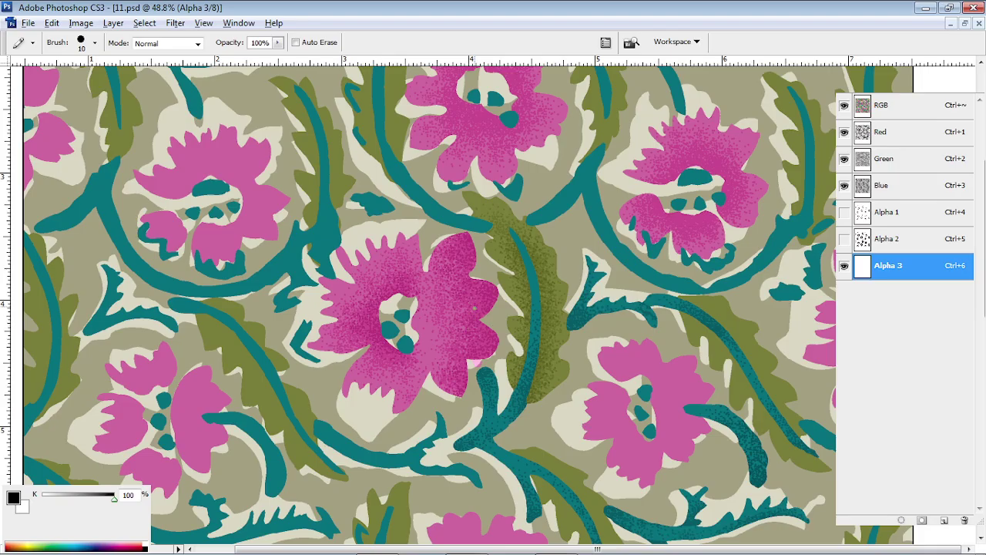
left_click_drag(430, 326, 482, 391)
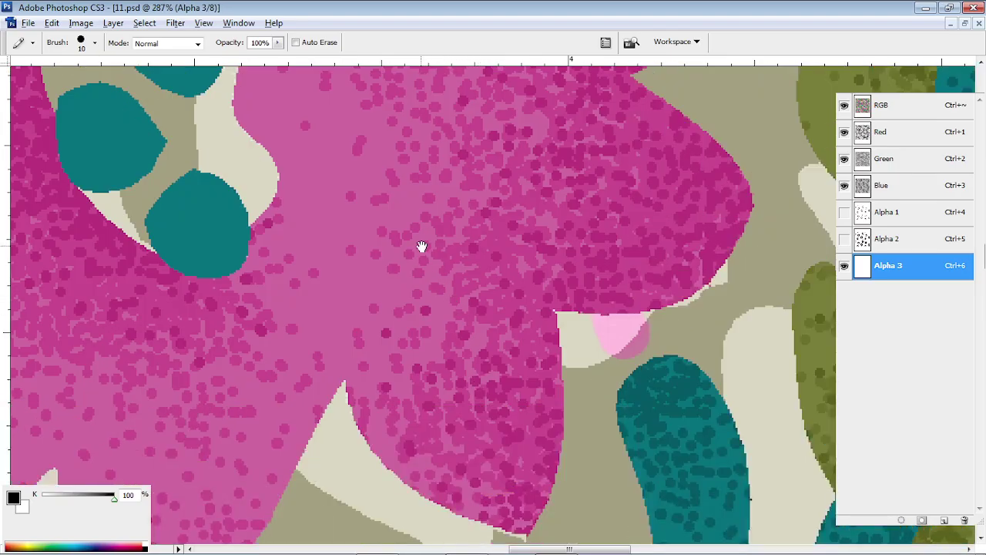
left_click_drag(366, 194, 387, 358)
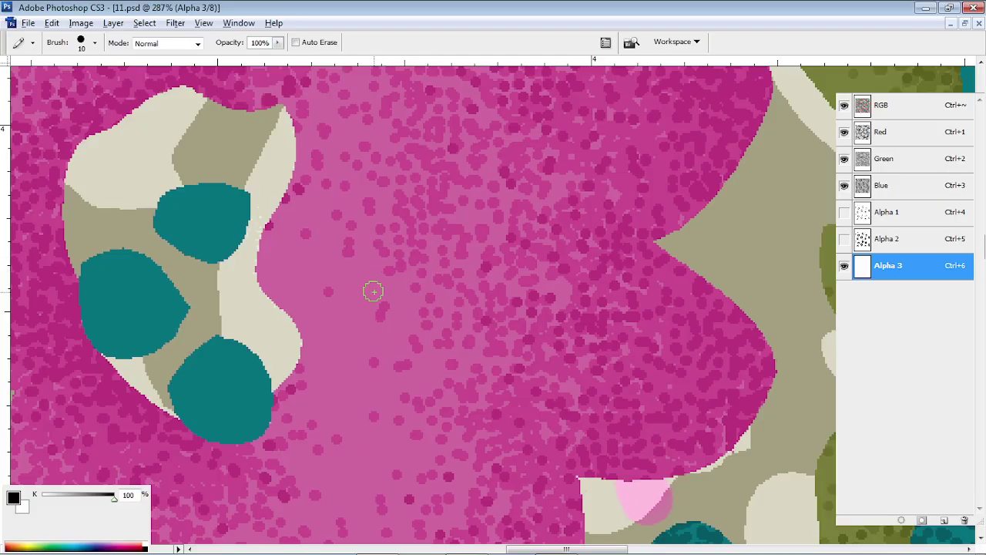
left_click_drag(578, 354, 601, 247)
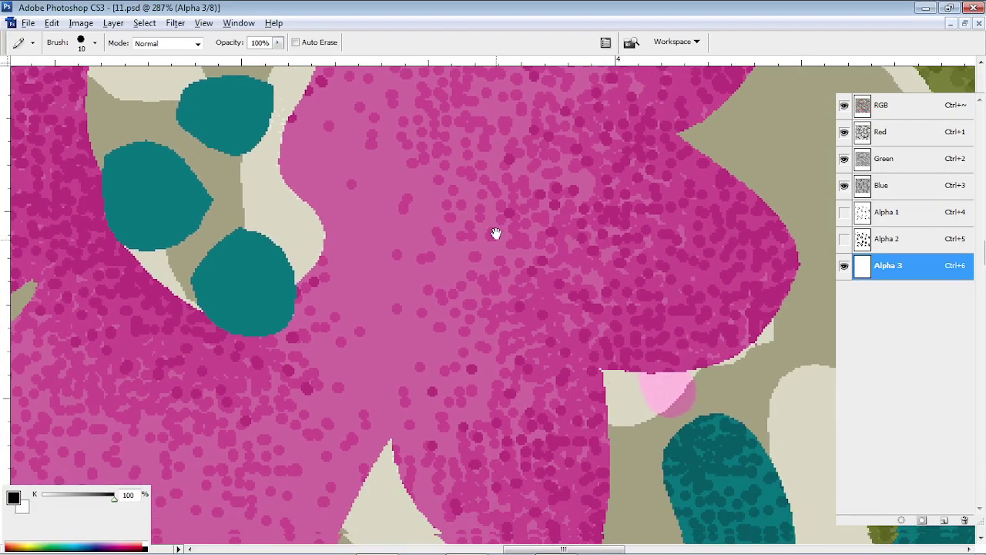
left_click_drag(473, 191, 488, 289)
left_click_drag(363, 222, 429, 341)
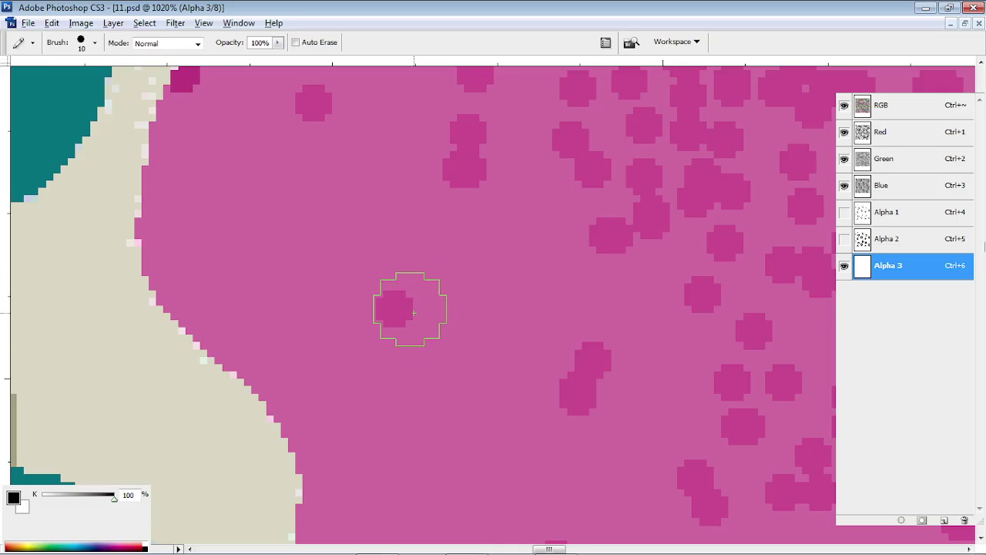
- Reduce the Pencil tool's brush size to 5 px to suit the dots in the flower
key("bracketleft")
key("bracketleft")
key("bracketleft")
key("bracketleft")
key("bracketleft")
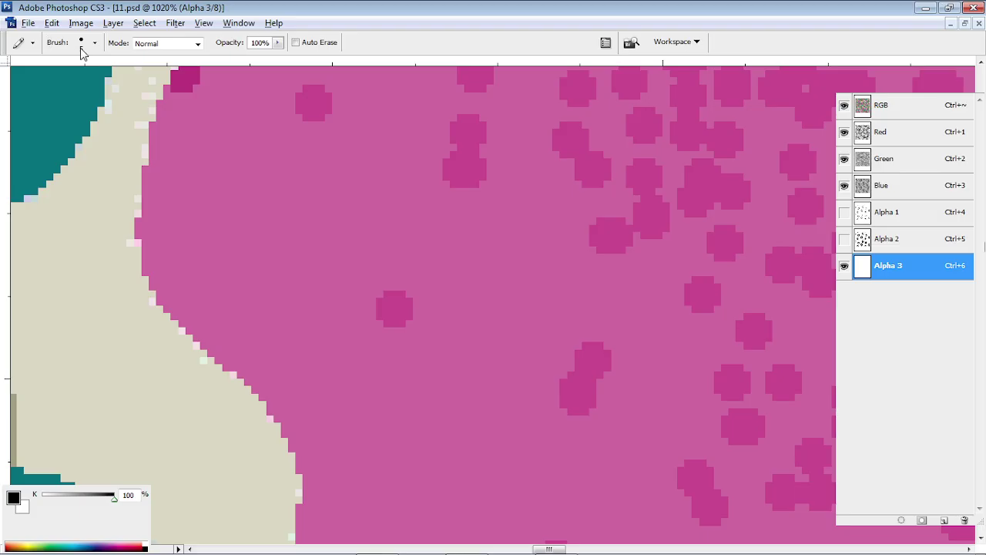
mouse_move(509, 553)
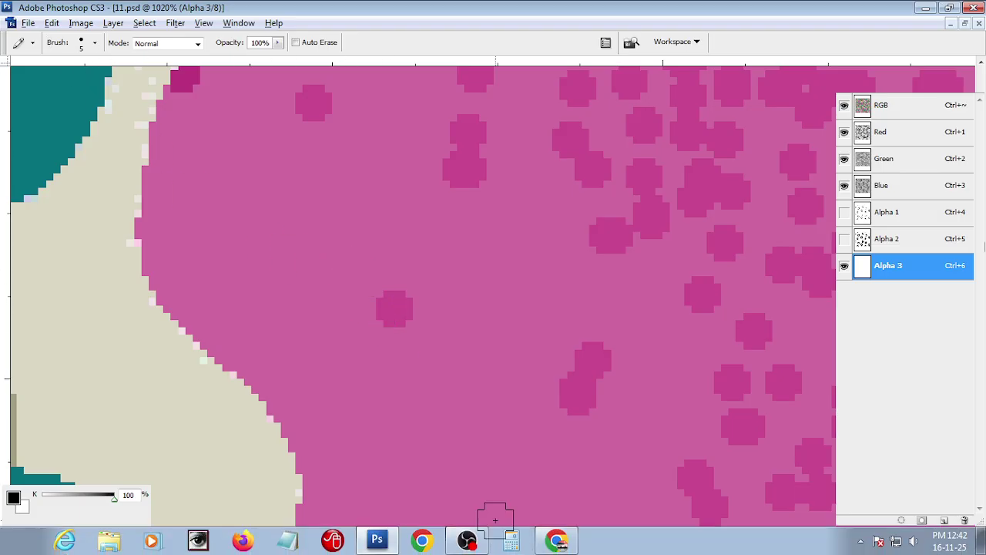
- Delete the existing Alpha 3 channel and create a new blank alpha channel in its place
right_click(539, 236)
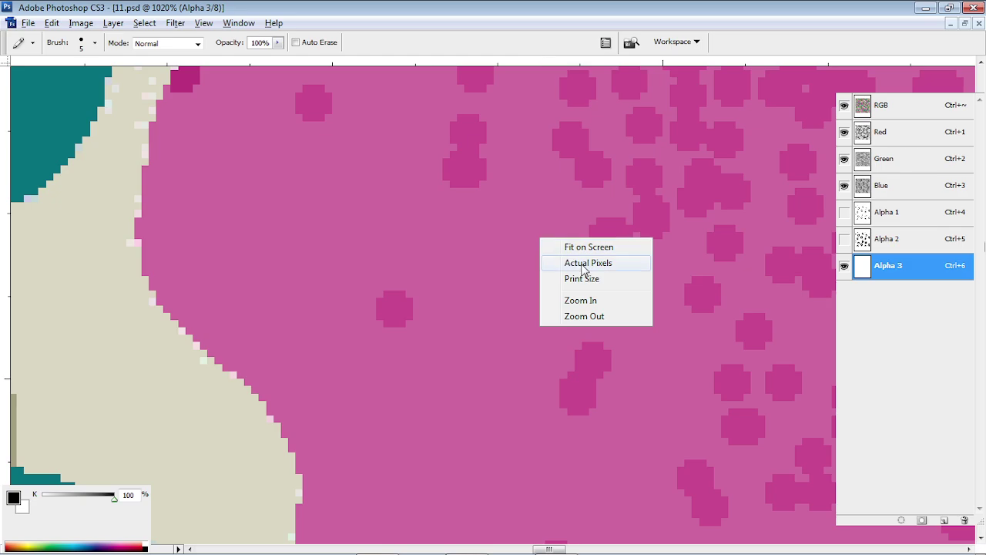
left_click(584, 265)
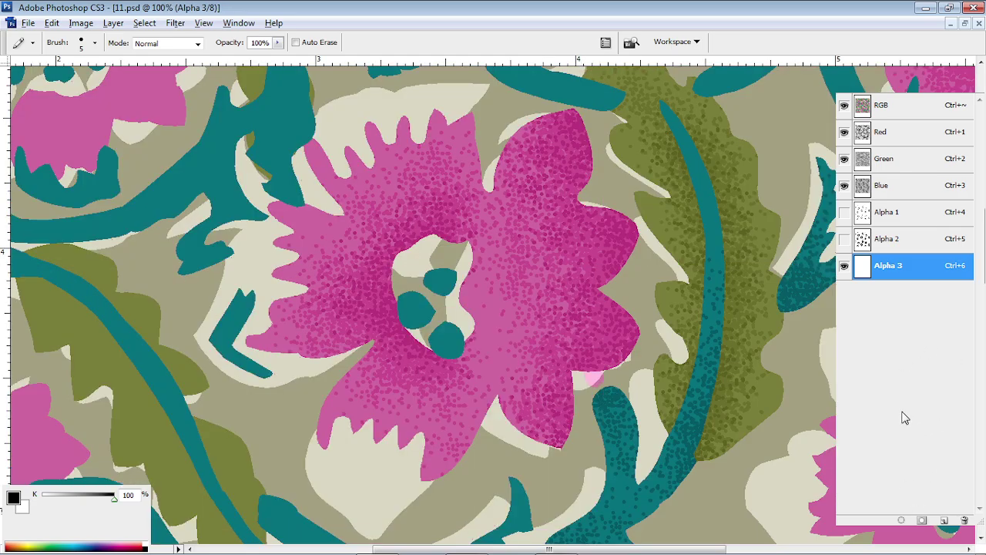
right_click(911, 275)
left_click(930, 299)
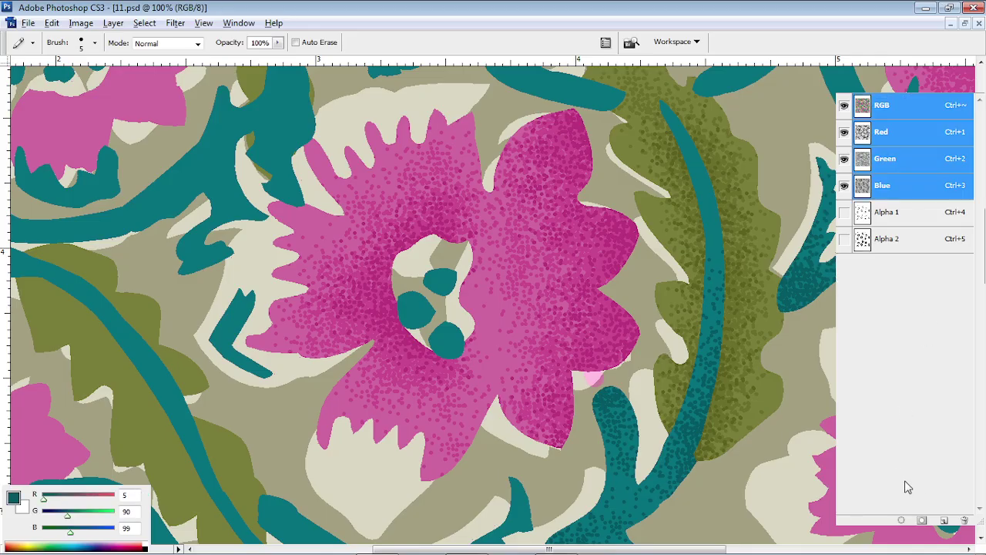
left_click(942, 520)
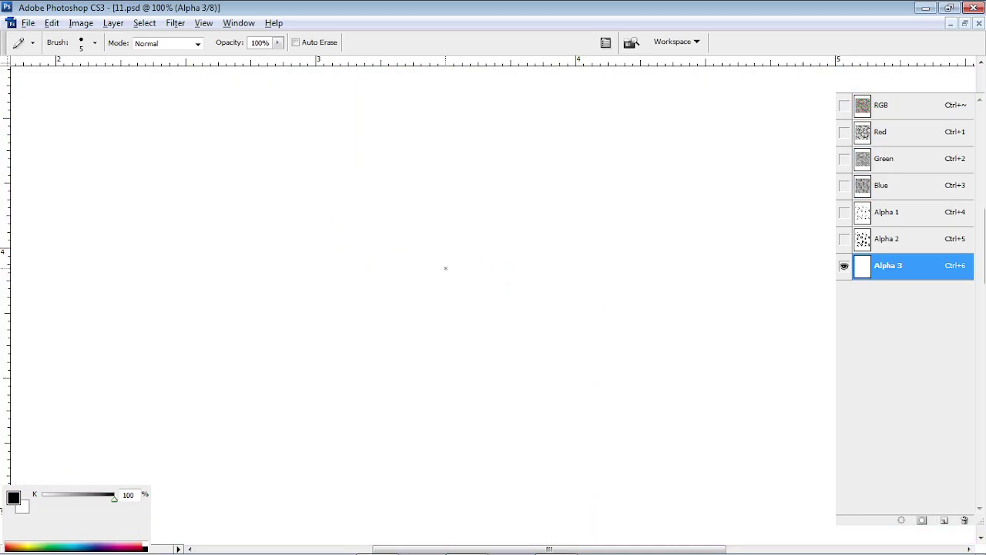
- Stamp a roughly round cluster of scattered single black dots on the blank alpha channel, denser in the middle and sparser outward
scroll(445, 268, "up", 5)
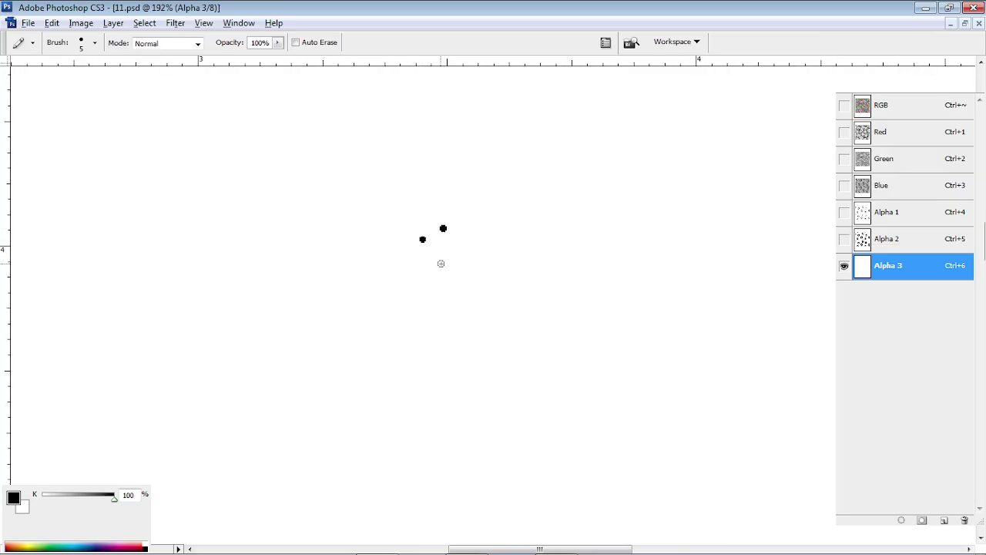
scroll(441, 263, "up", 3)
left_click(446, 239)
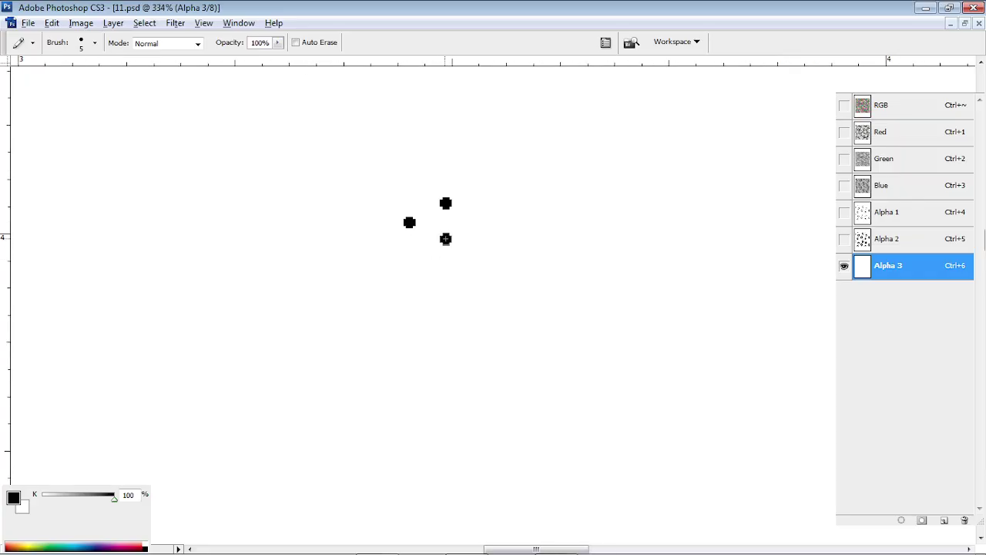
left_click(423, 261)
left_click(460, 273)
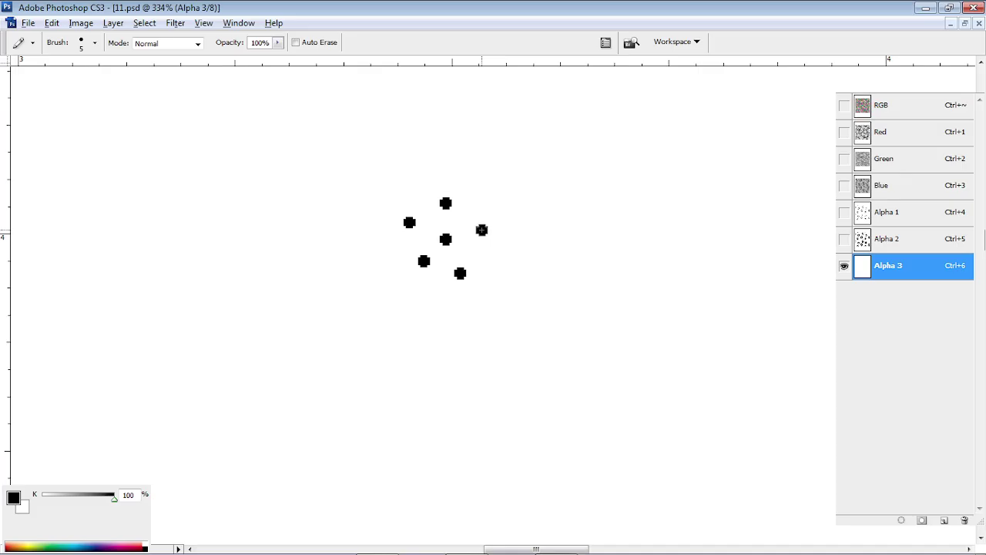
left_click(501, 265)
left_click(436, 307)
left_click(501, 318)
left_click(384, 316)
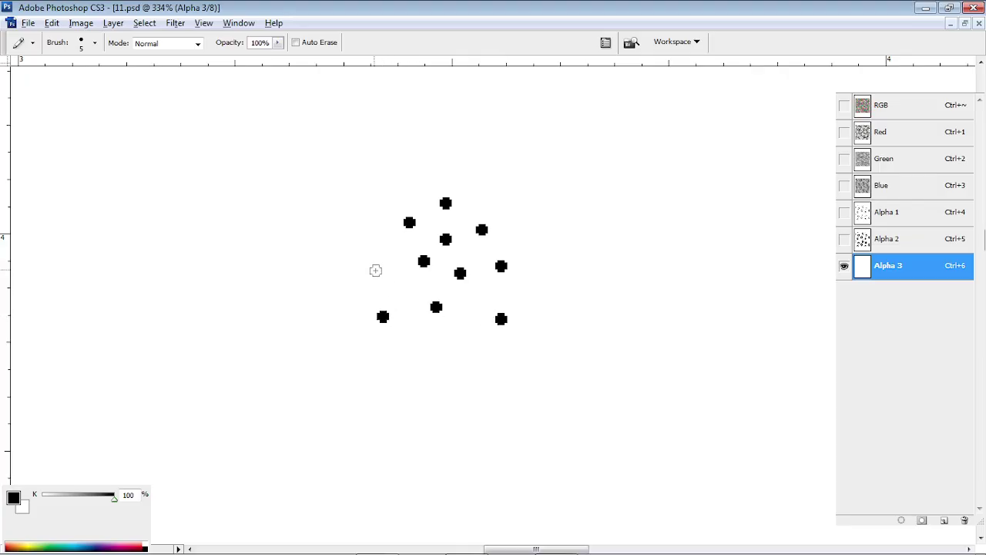
left_click(335, 266)
left_click(380, 261)
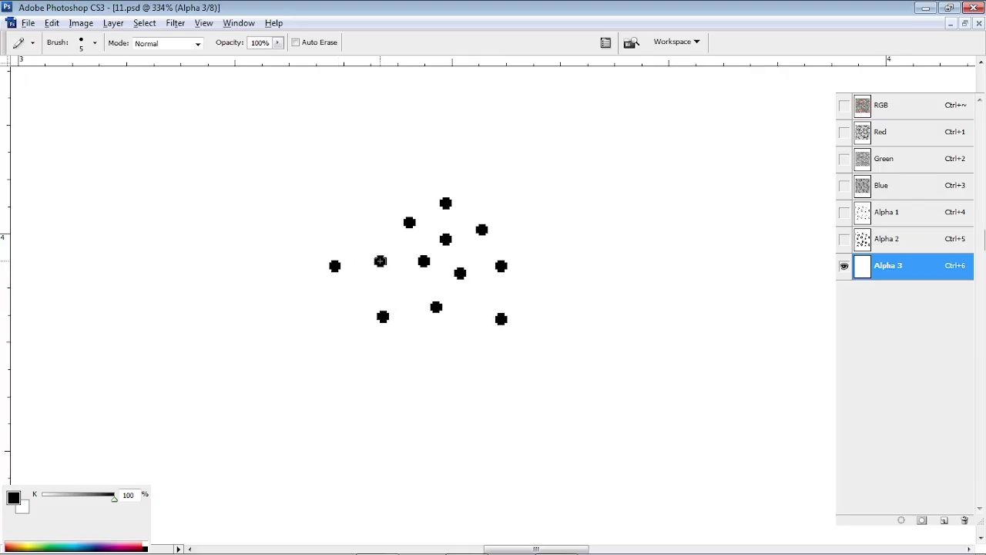
left_click(356, 188)
left_click(411, 176)
left_click(457, 133)
left_click(499, 179)
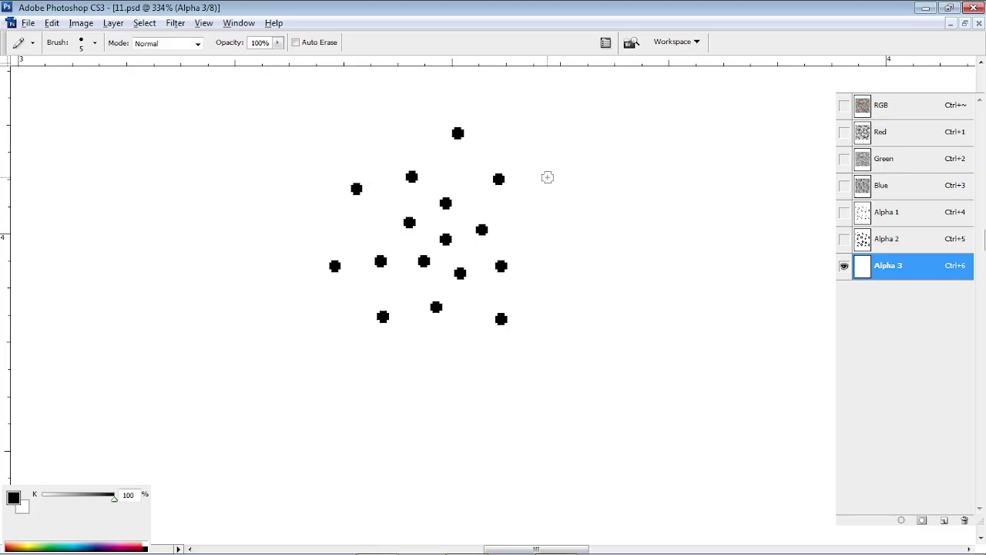
left_click(547, 177)
left_click(534, 234)
left_click(581, 262)
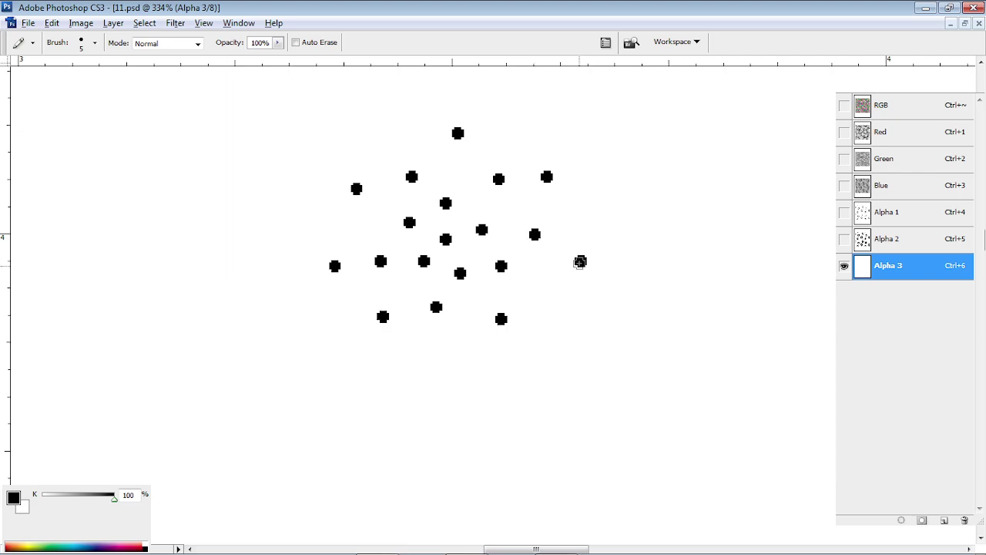
left_click(474, 382)
left_click(404, 408)
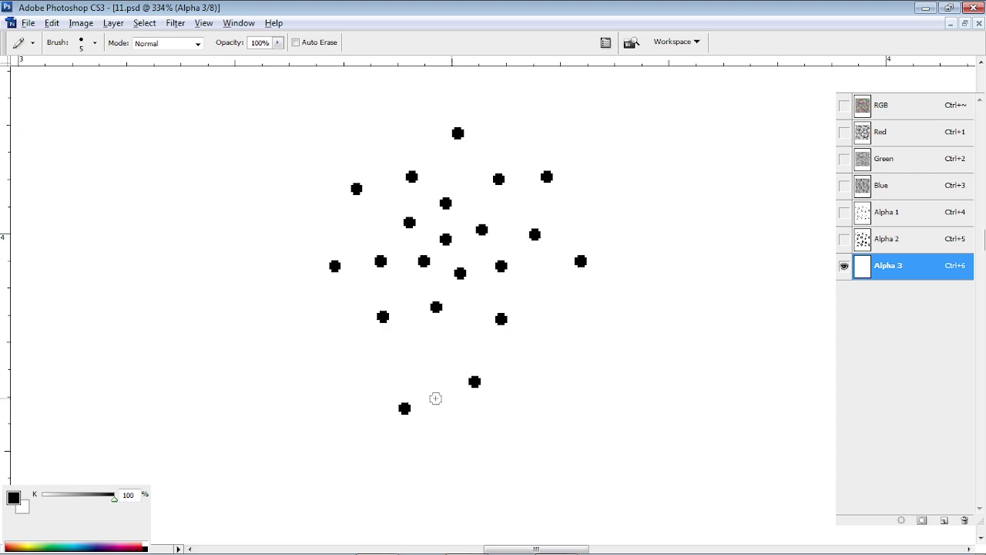
left_click(573, 374)
left_click(458, 350)
left_click(349, 379)
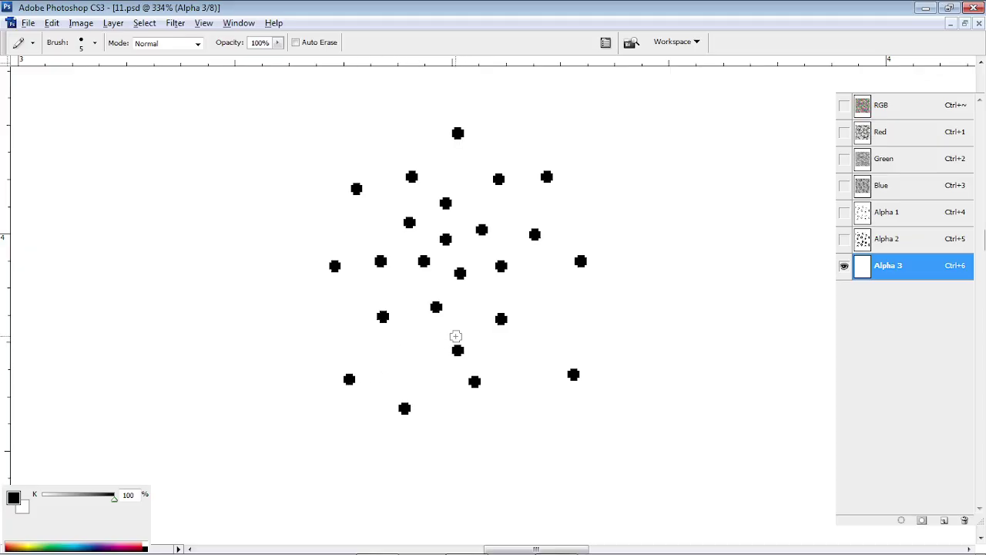
left_click(408, 352)
left_click(479, 299)
left_click(407, 296)
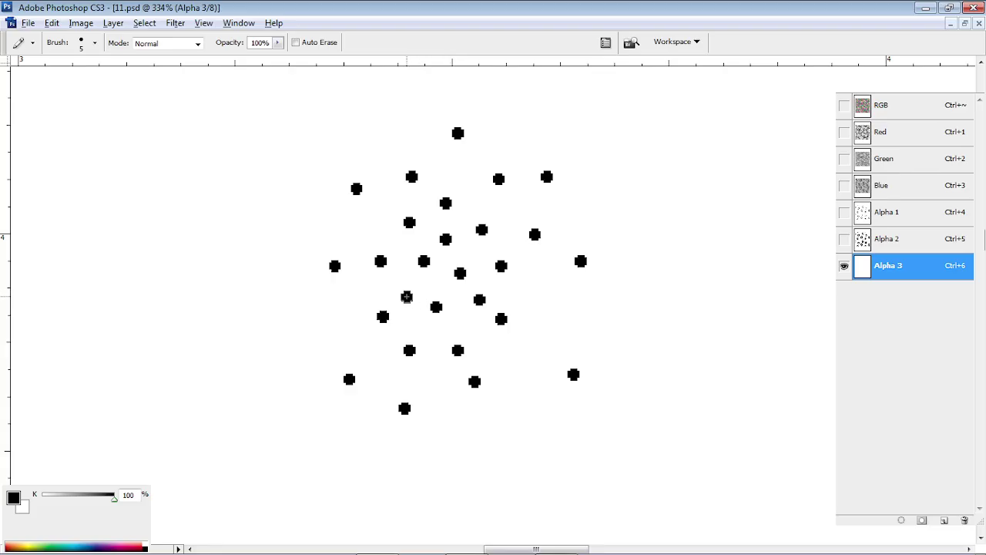
left_click(436, 283)
left_click(475, 323)
left_click(581, 317)
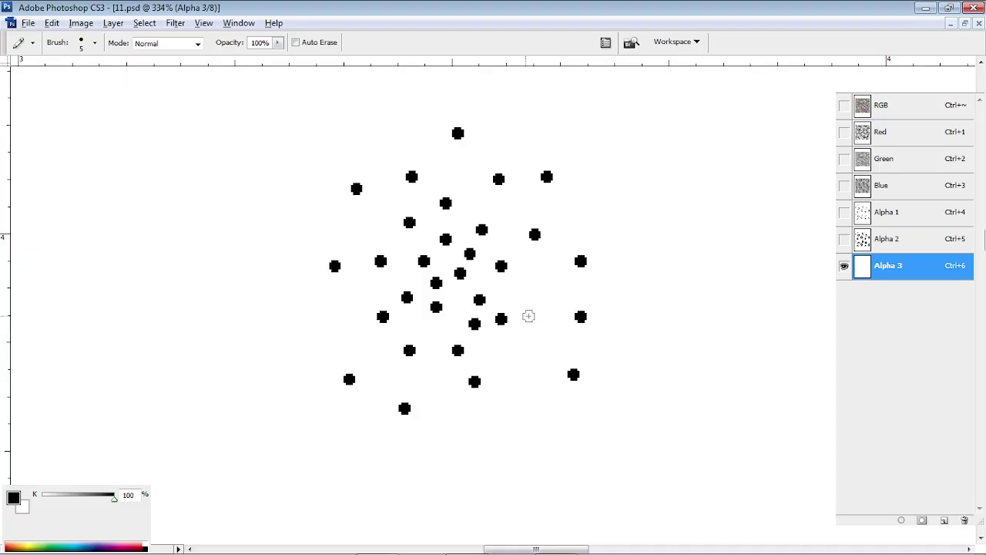
left_click(287, 328)
key("m")
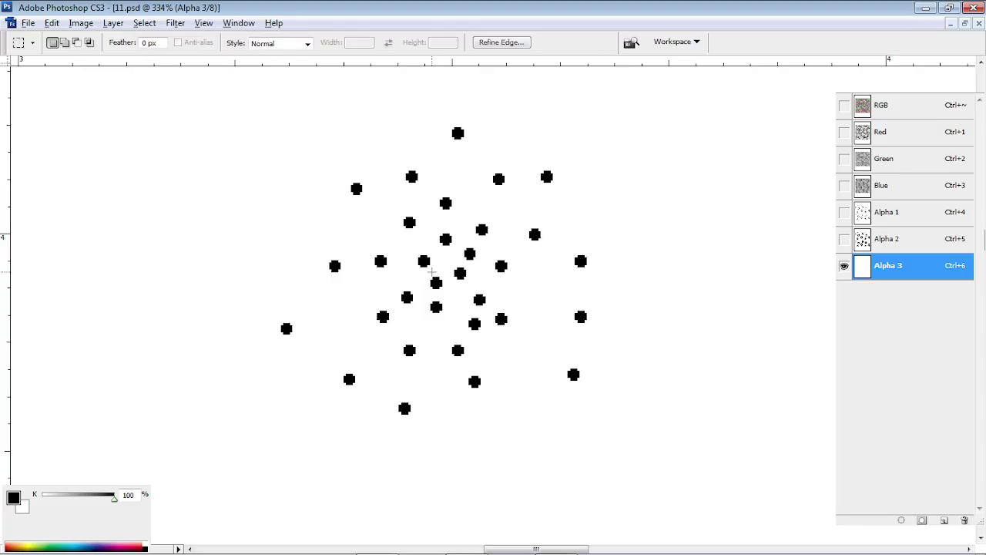
scroll(432, 271, "down", 3)
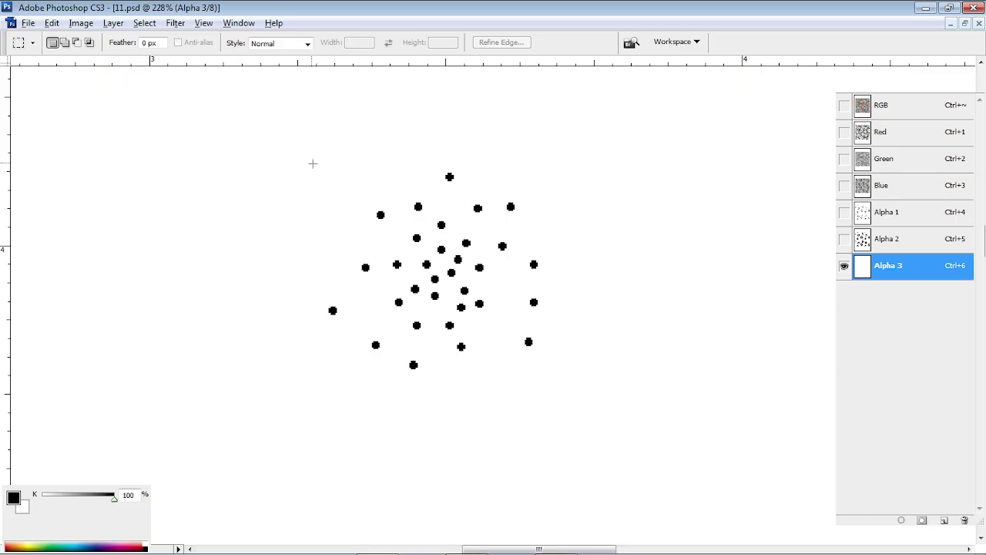
left_click_drag(366, 281, 561, 391)
scroll(465, 222, "up", 2)
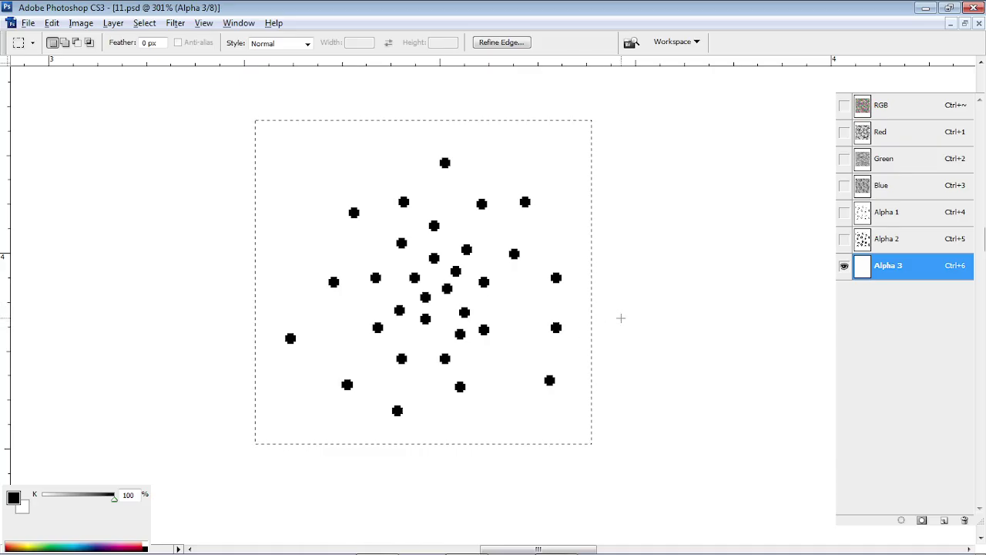
key("b")
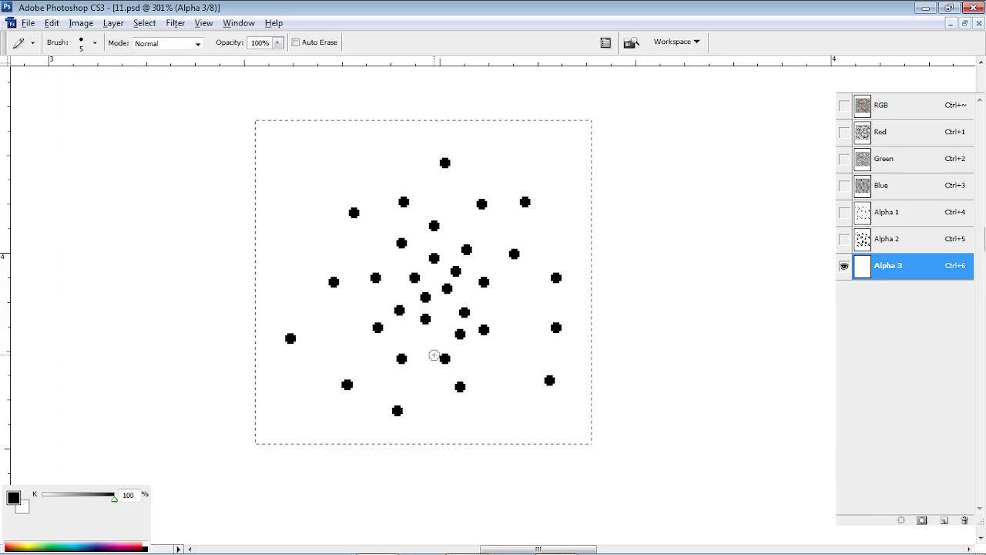
- Enclose the entire dot cluster in a rectangular marquee selection with a small margin around it
key("m")
left_click(276, 153)
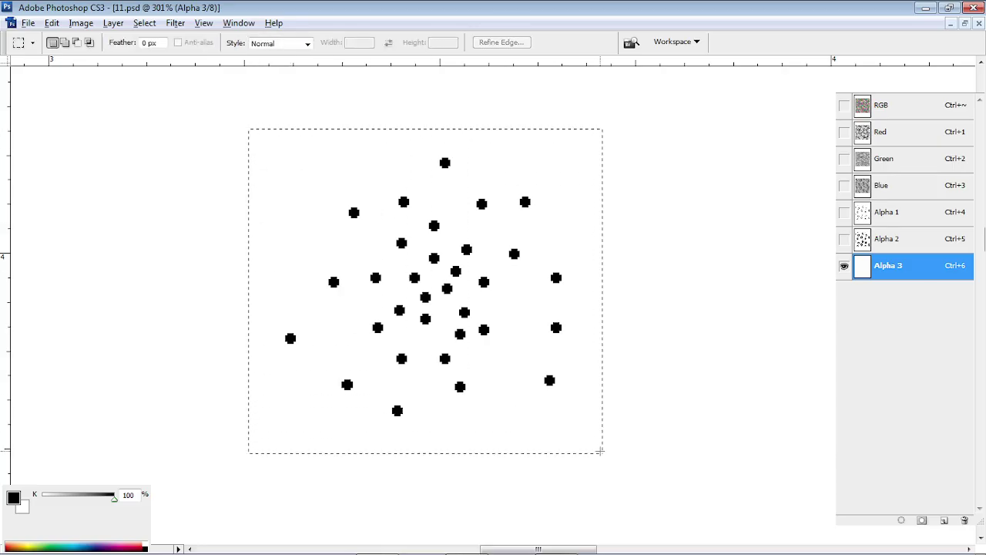
left_click_drag(600, 451, 601, 452)
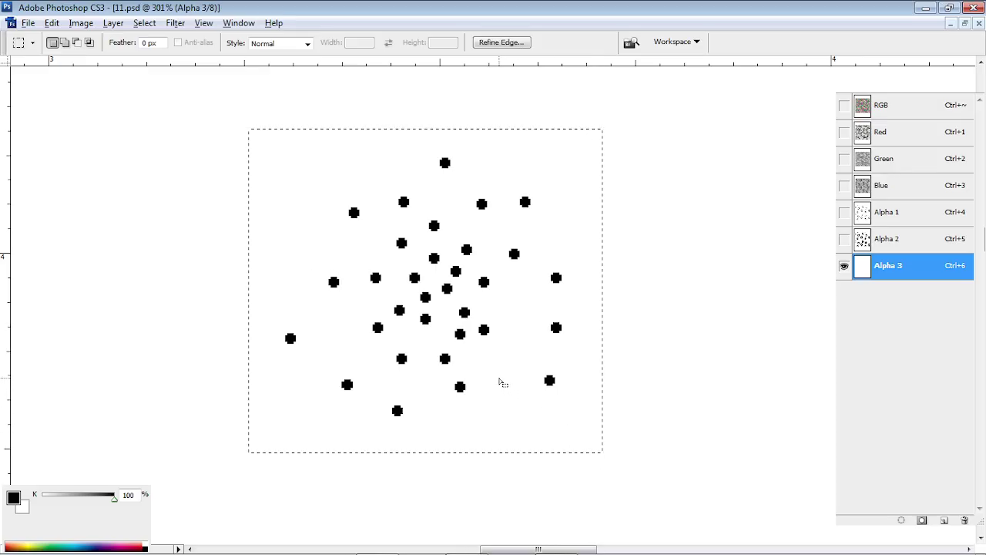
key("b")
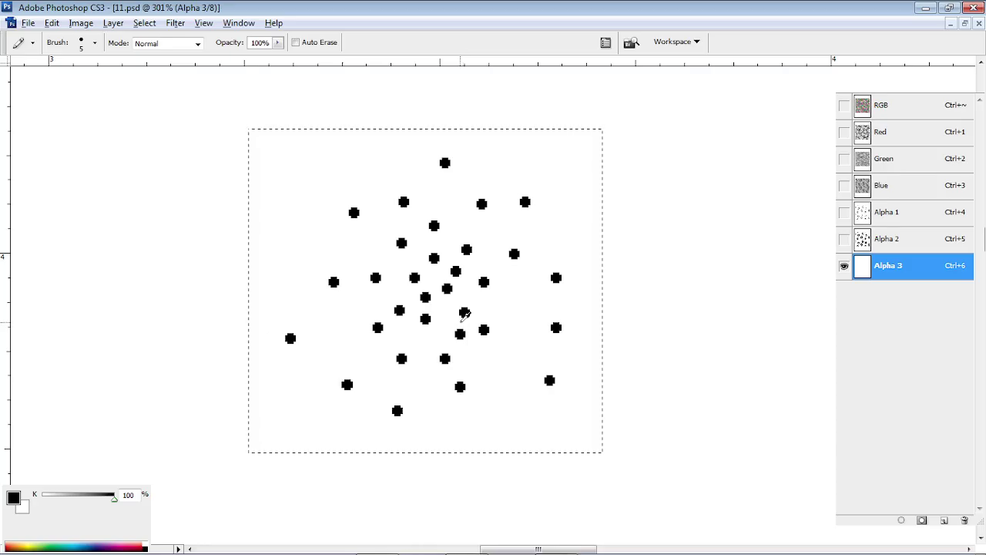
key("alt+e")
key("b")
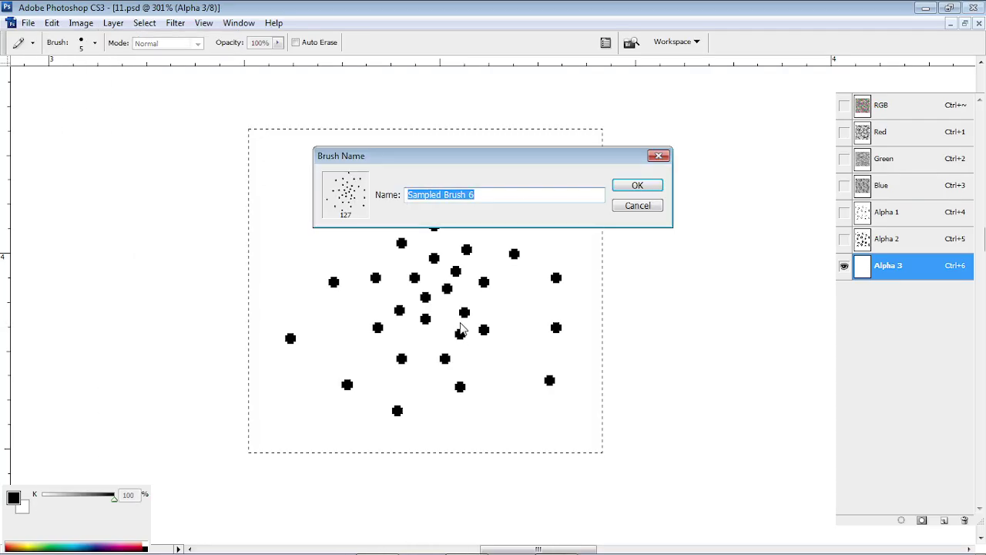
left_click(648, 207)
key("m")
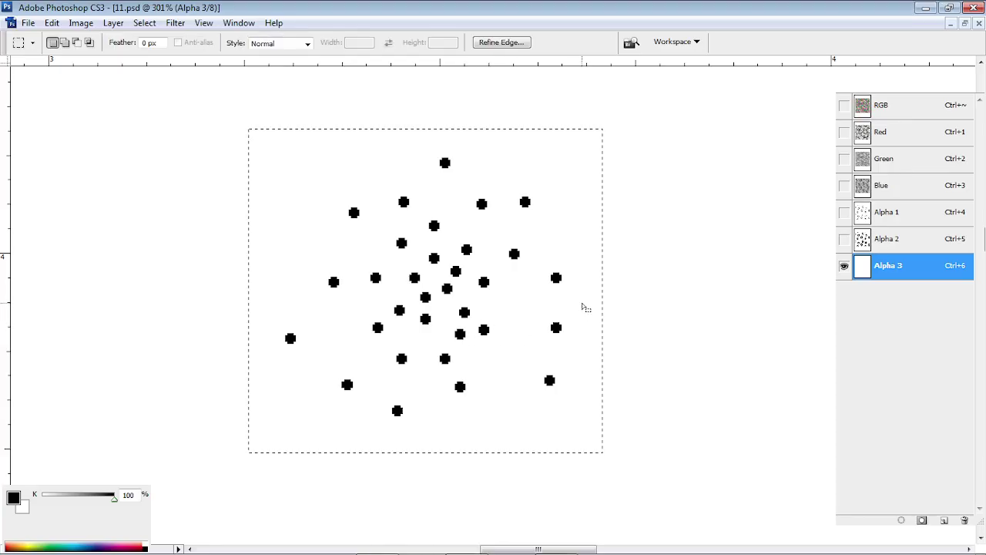
- Replace the marquee by loading the Alpha 3 channel as a selection, and try defining a brush preset from it
key("ctrl+d")
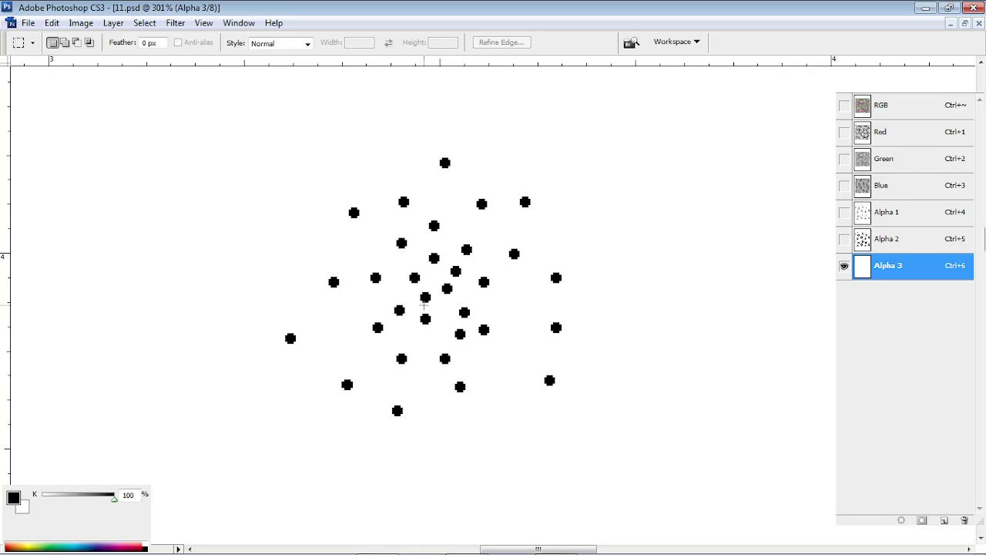
left_click(918, 276, "ctrl")
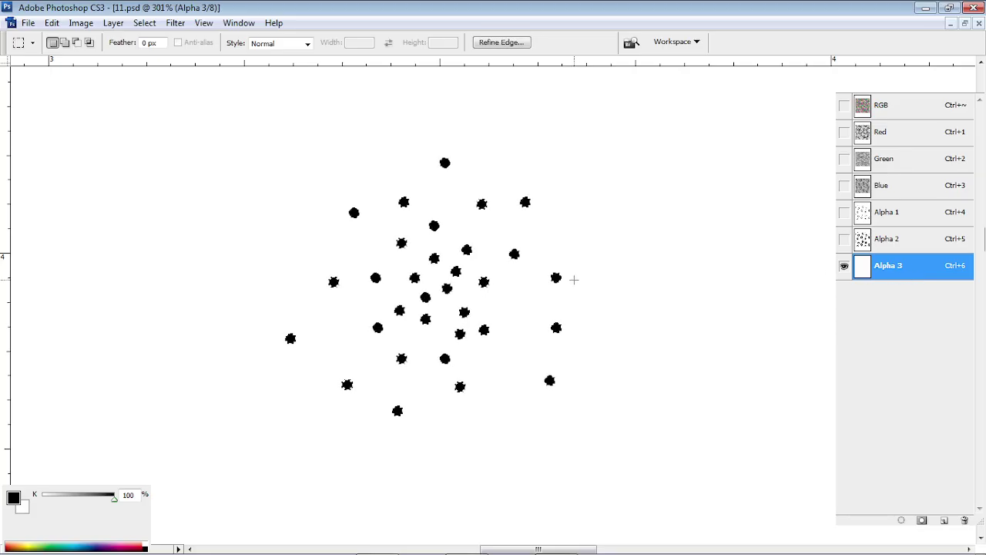
key("alt+e")
key("b")
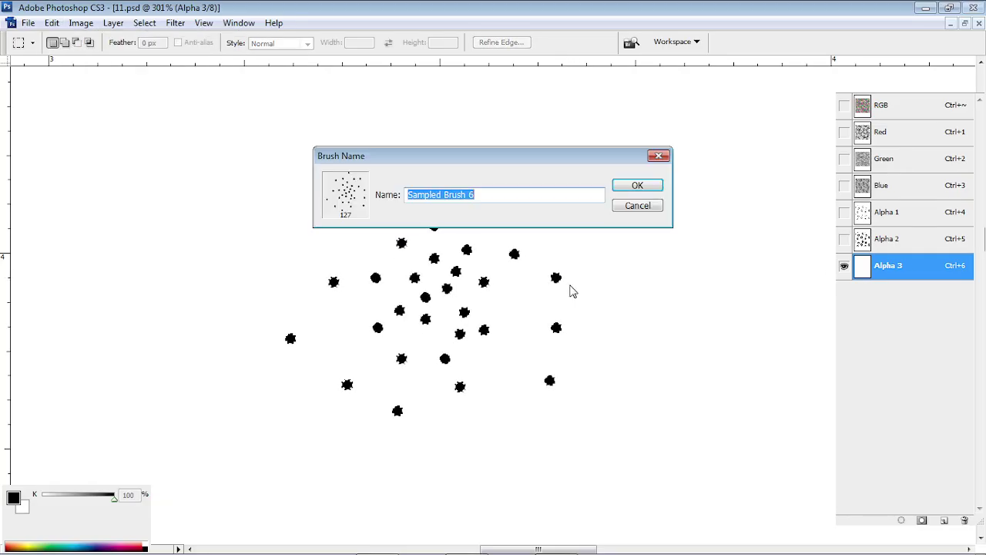
left_click(647, 206)
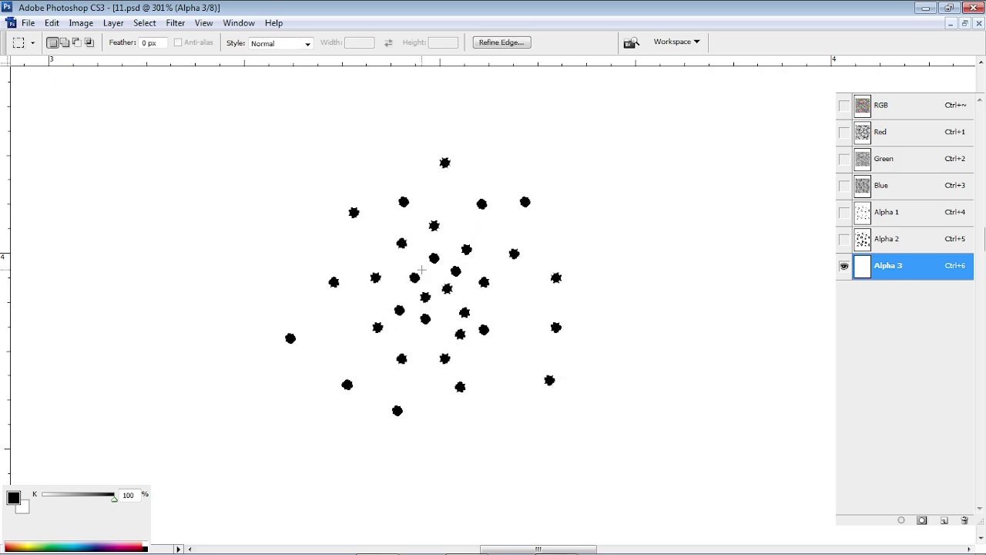
- Clear the selection and check whether Define Brush Preset is available without one
left_click_drag(259, 132, 601, 434)
left_click(630, 283)
key("alt+e")
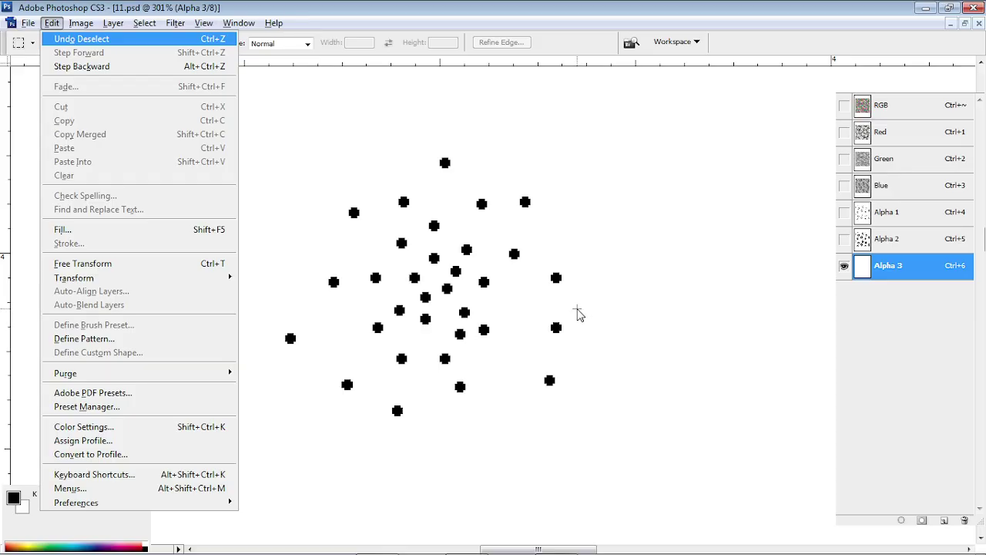
left_click(722, 320)
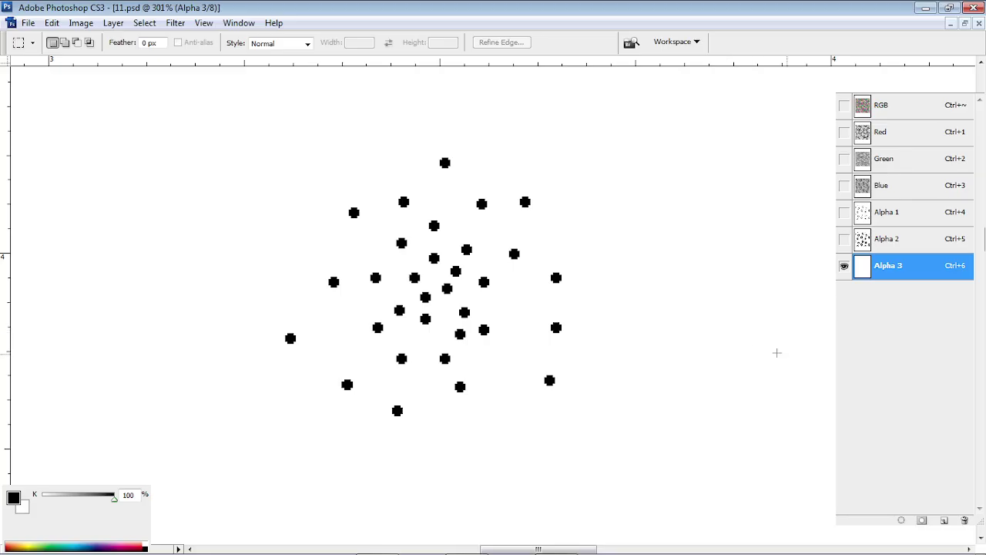
- Try selecting the dots by loading the Alpha 3 channel and by enclosing them in rectangular marquees, ending with nothing selected
left_click(915, 277, "ctrl")
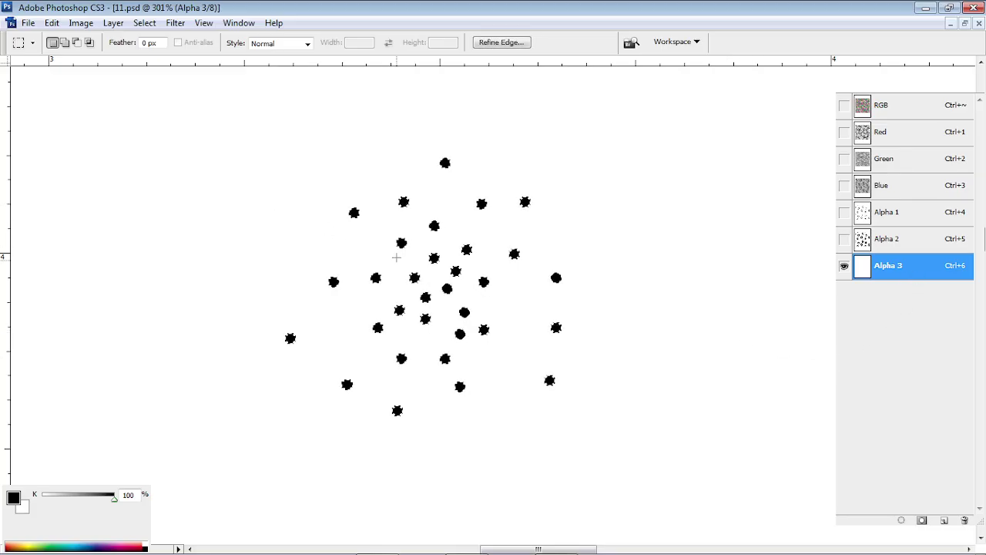
left_click_drag(247, 124, 620, 442)
scroll(473, 271, "down", 2)
left_click_drag(283, 161, 728, 458)
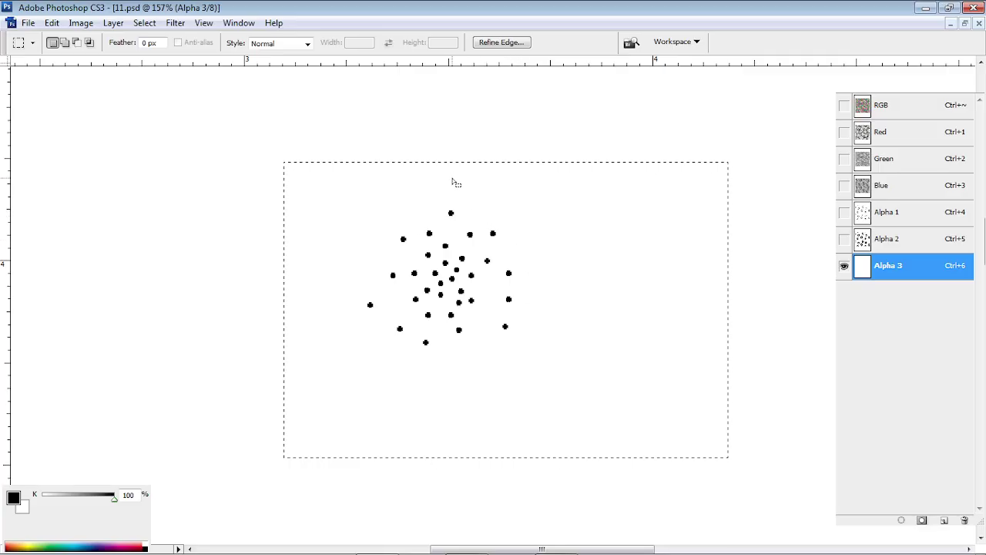
left_click(466, 148)
scroll(414, 202, "up", 1)
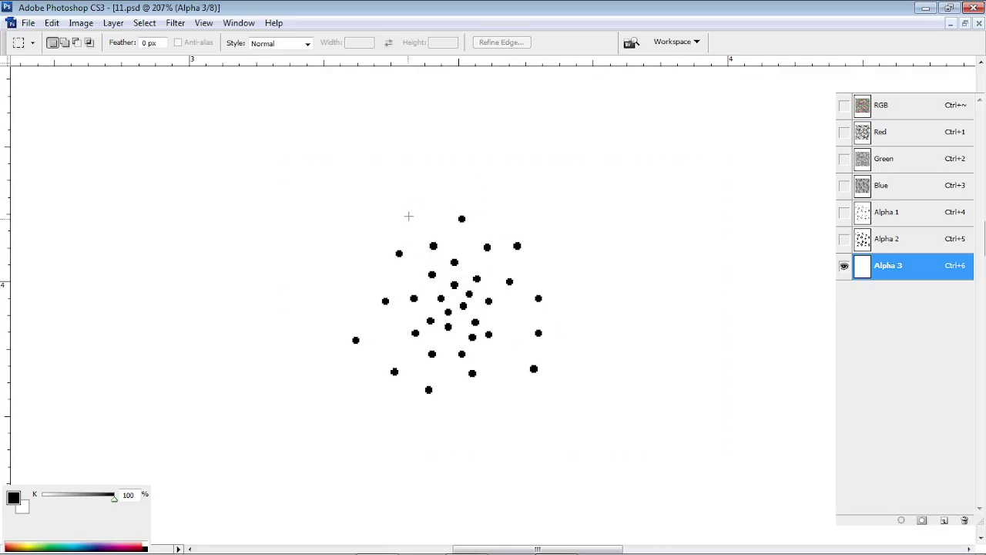
left_click_drag(368, 292, 575, 413)
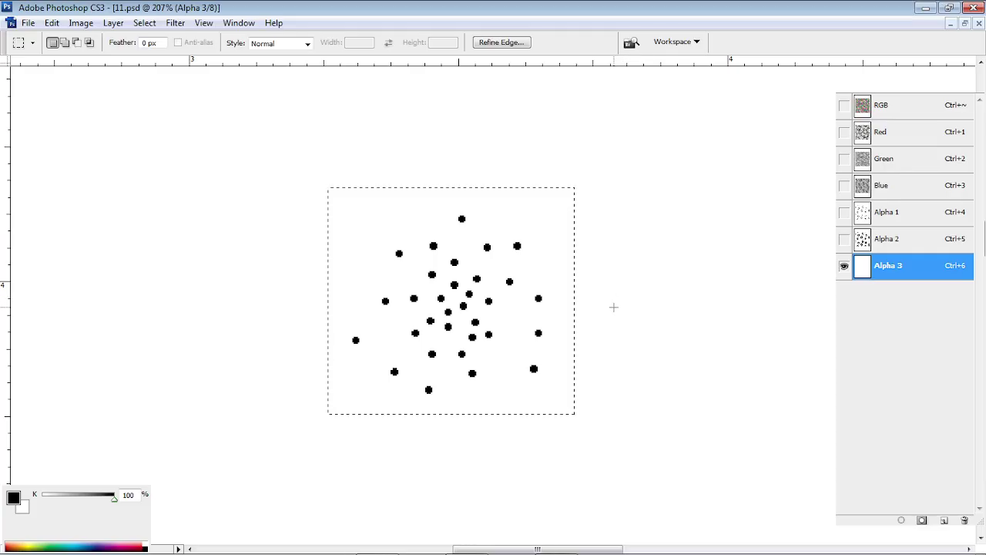
left_click_drag(649, 345, 590, 326)
key("ctrl+d")
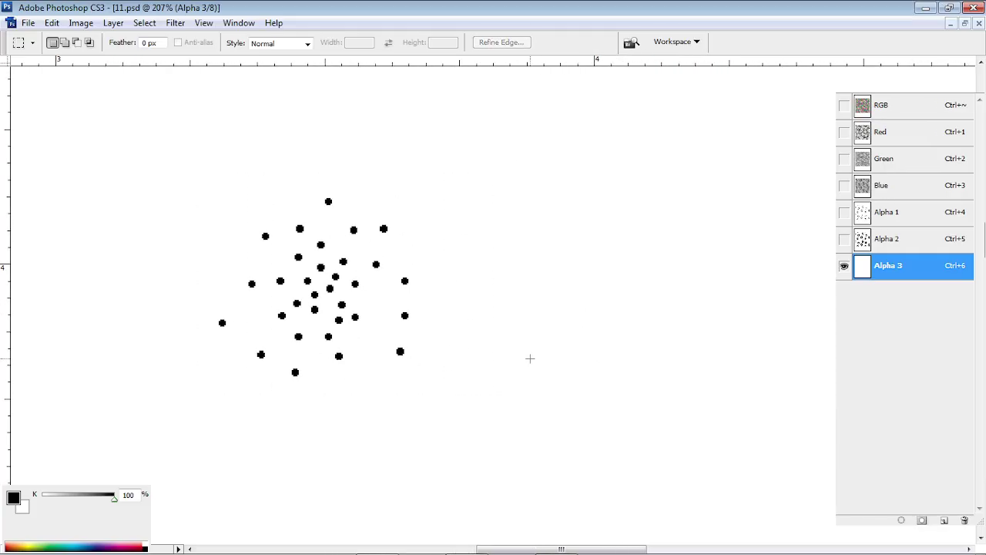
- Scribble a loose set of random black strokes with the 5 px Pencil in the blank area beside the dot cluster
key("b")
scroll(532, 316, "right", 5)
left_click_drag(505, 282, 525, 271)
left_click_drag(573, 248, 593, 243)
mouse_move(626, 277)
left_mouse_down()
mouse_move(505, 304)
mouse_move(628, 298)
left_mouse_up()
left_click_drag(505, 301, 509, 313)
mouse_move(526, 353)
left_mouse_down()
mouse_move(547, 367)
mouse_move(605, 352)
left_mouse_up()
left_click_drag(629, 313, 628, 299)
left_click_drag(589, 270, 578, 352)
left_click_drag(620, 242, 560, 230)
left_click_drag(525, 239, 478, 284)
mouse_move(426, 247)
left_mouse_down()
mouse_move(534, 194)
mouse_move(574, 196)
left_mouse_up()
left_click_drag(651, 175, 687, 182)
left_click(731, 152)
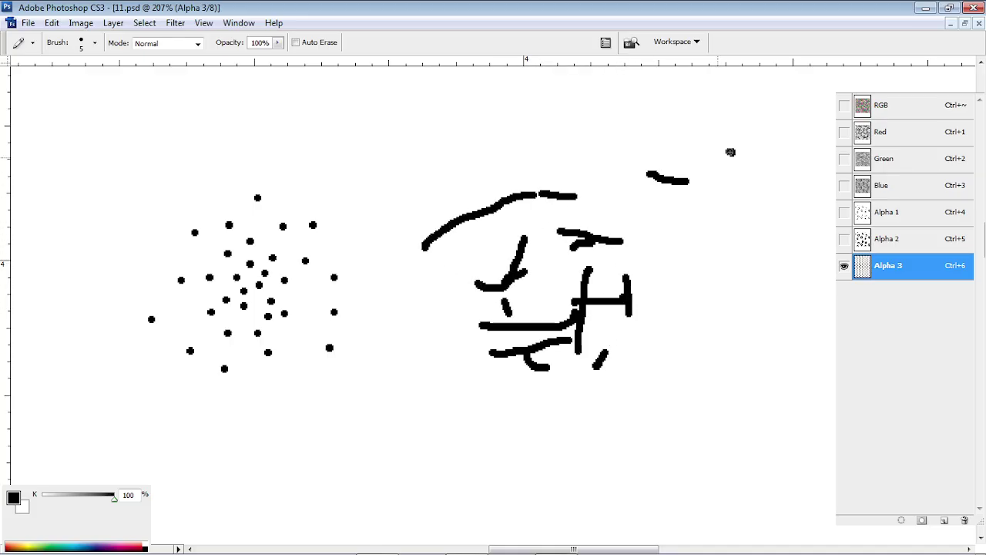
left_click_drag(565, 208, 593, 276)
left_click_drag(610, 308, 545, 324)
left_click_drag(726, 240, 648, 224)
left_click_drag(617, 212, 610, 305)
scroll(535, 280, "down", 1)
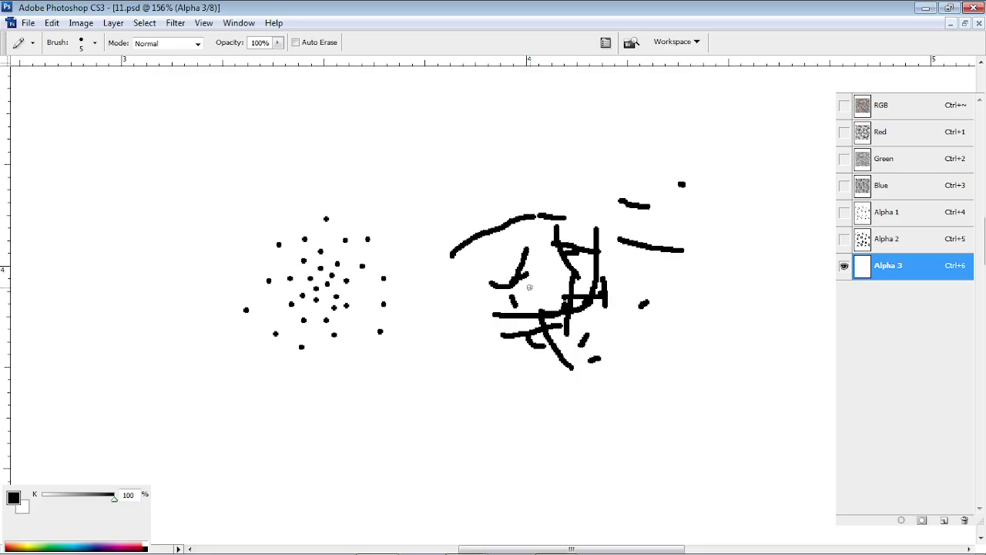
- Enclose the scribbled strokes in a rectangular marquee and try defining them as a brush preset
key("m")
mouse_move(418, 119)
left_mouse_down()
mouse_move(644, 302)
mouse_move(726, 391)
left_mouse_up()
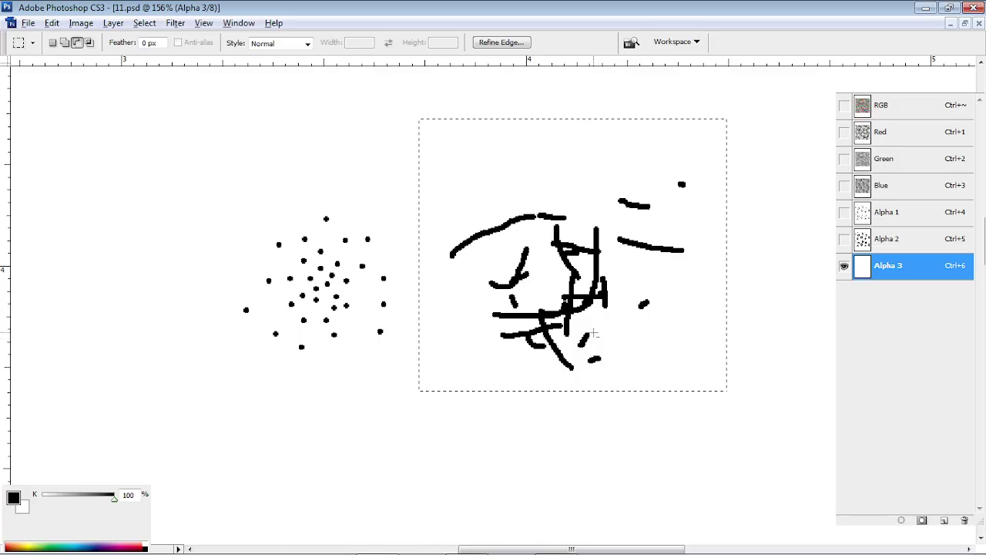
key("alt+e")
key("b")
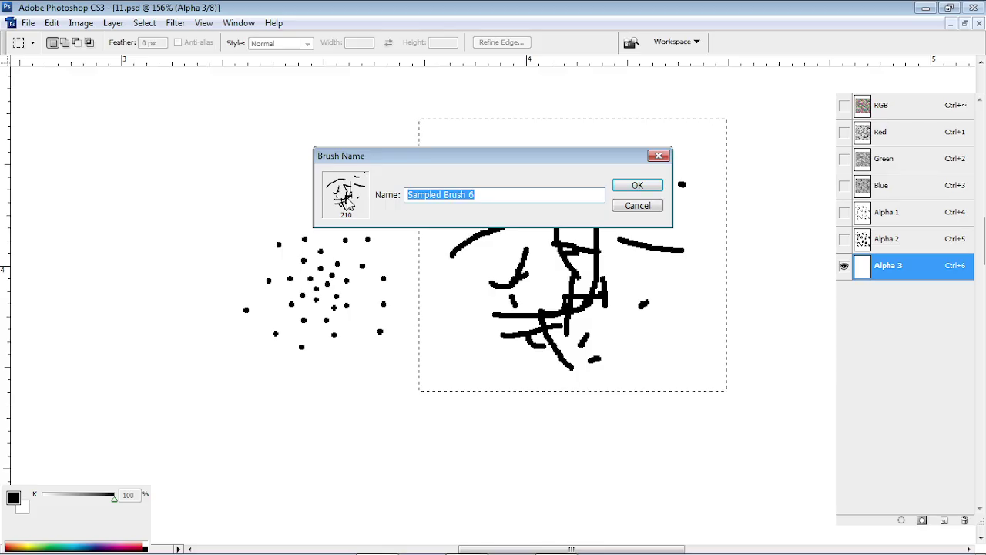
left_click(637, 206)
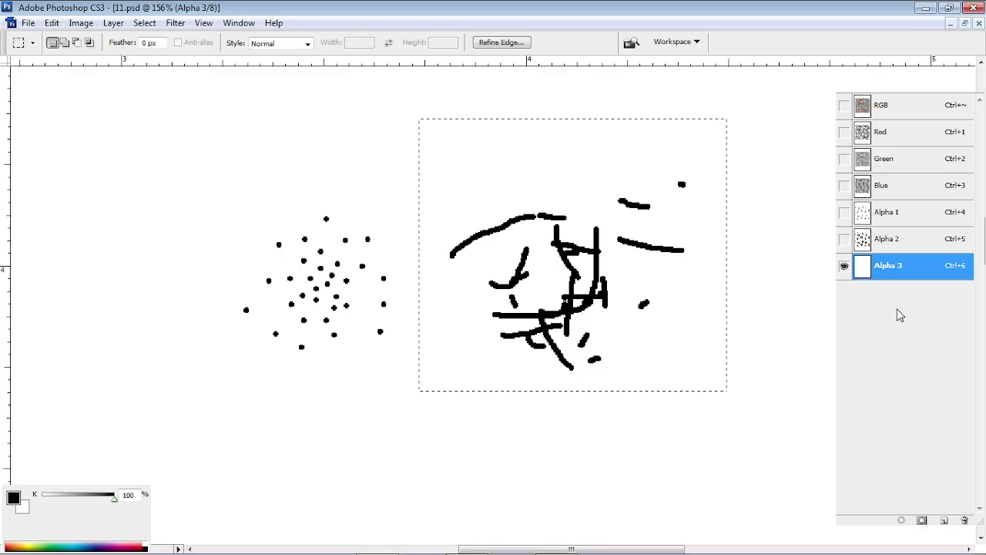
- Delete the selected scribbles from the alpha channel and clear the selection
key("Delete")
left_click_drag(364, 239, 432, 277)
key("ctrl+d")
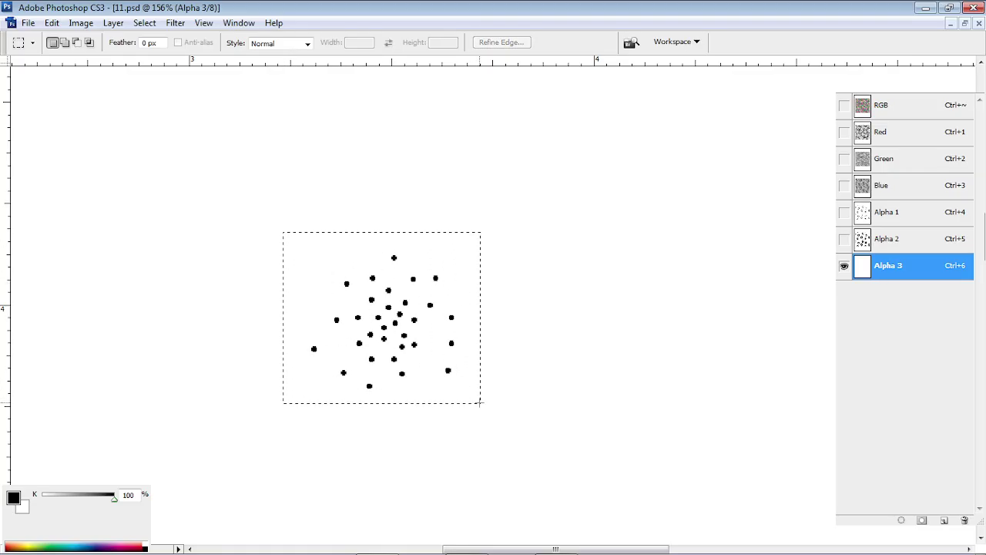
- Enclose the dot cluster in a rectangular marquee with a small margin and define it as a new brush preset
left_click_drag(480, 402, 479, 402)
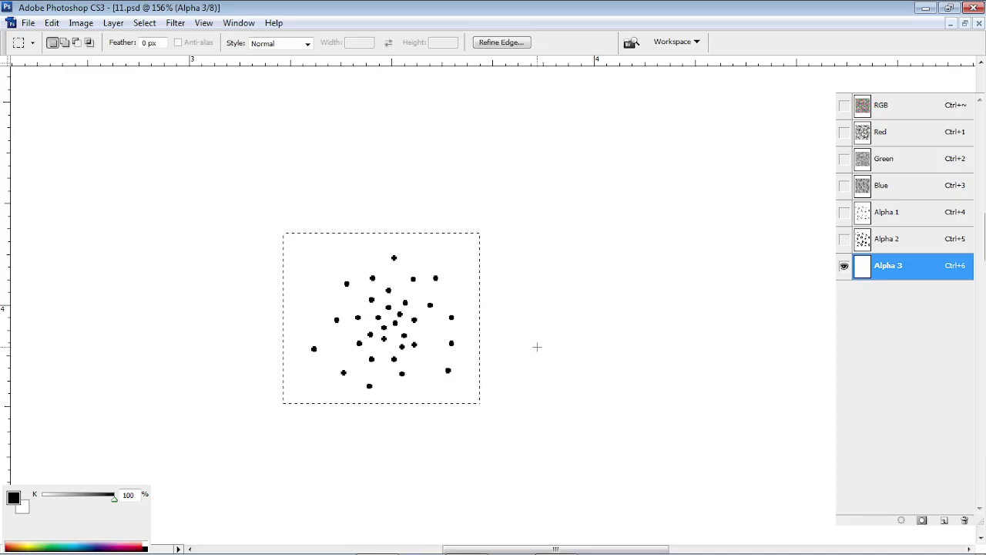
key("alt+e")
key("b")
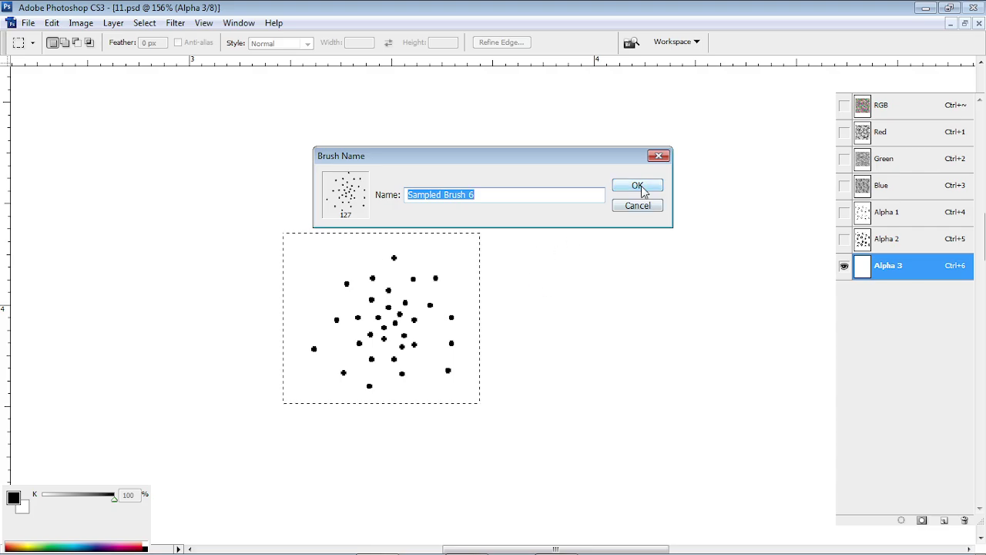
left_click(484, 195)
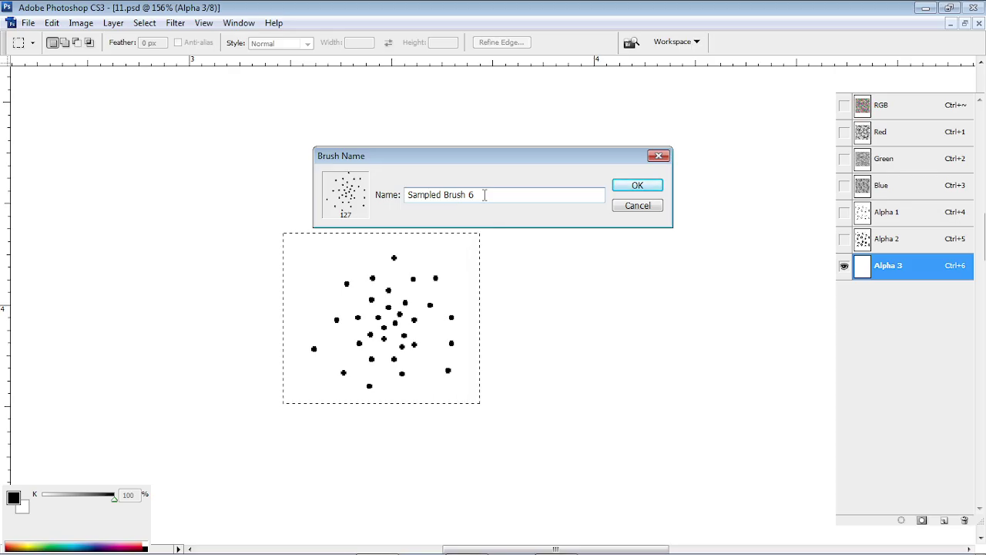
left_click(636, 188)
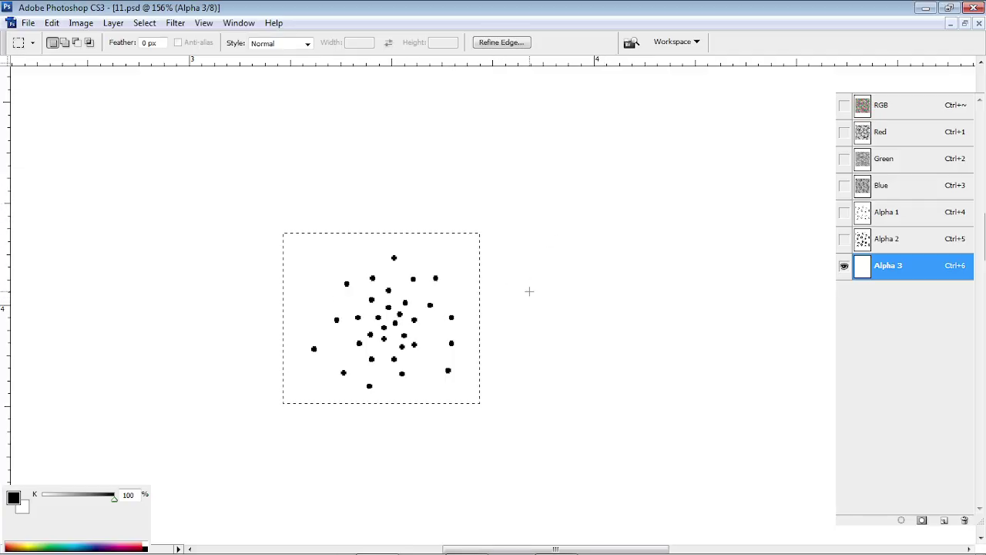
- Choose the newly defined 127 px scattered-dot preset as the Pencil tool's brush
key("b")
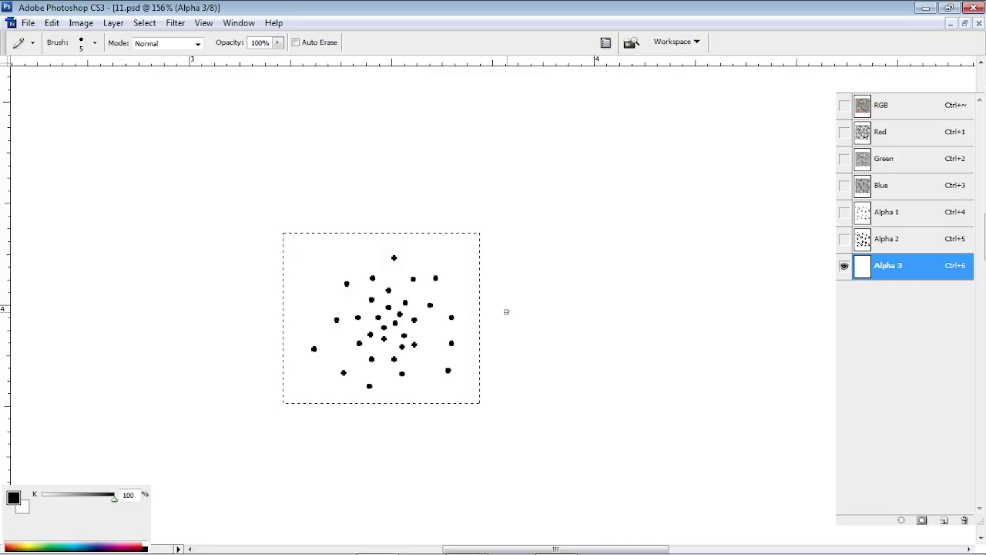
scroll(506, 312, "up", 5)
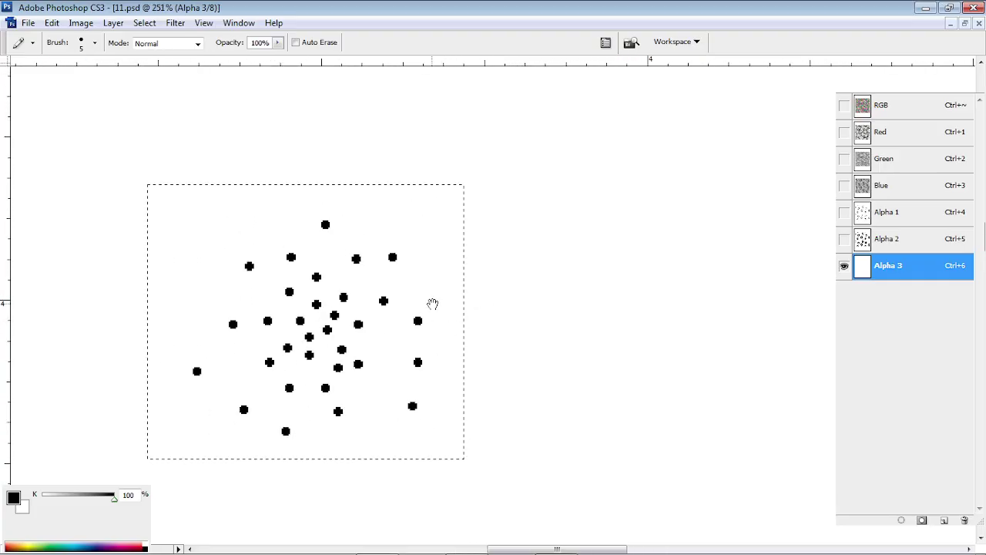
left_click_drag(432, 304, 467, 220)
left_click(604, 42)
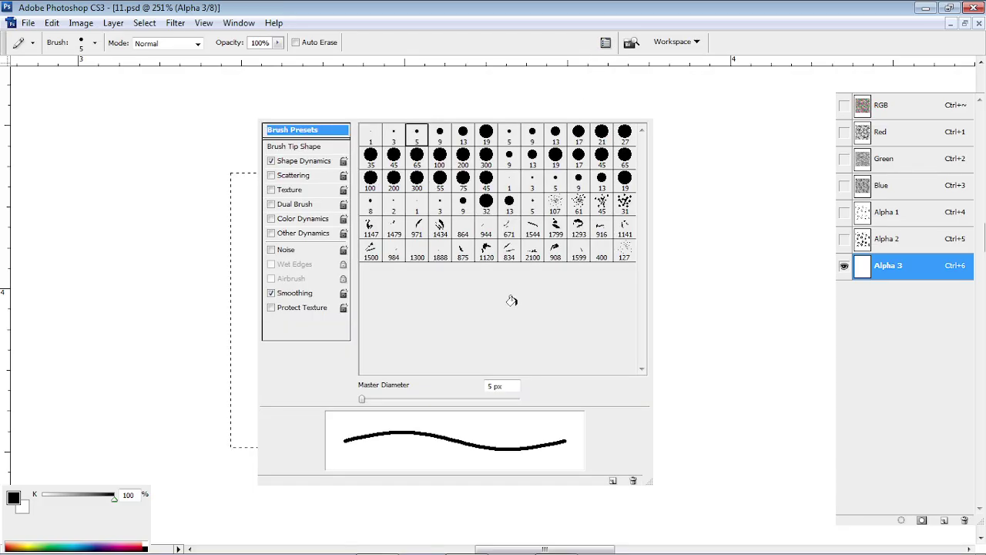
left_click(625, 254)
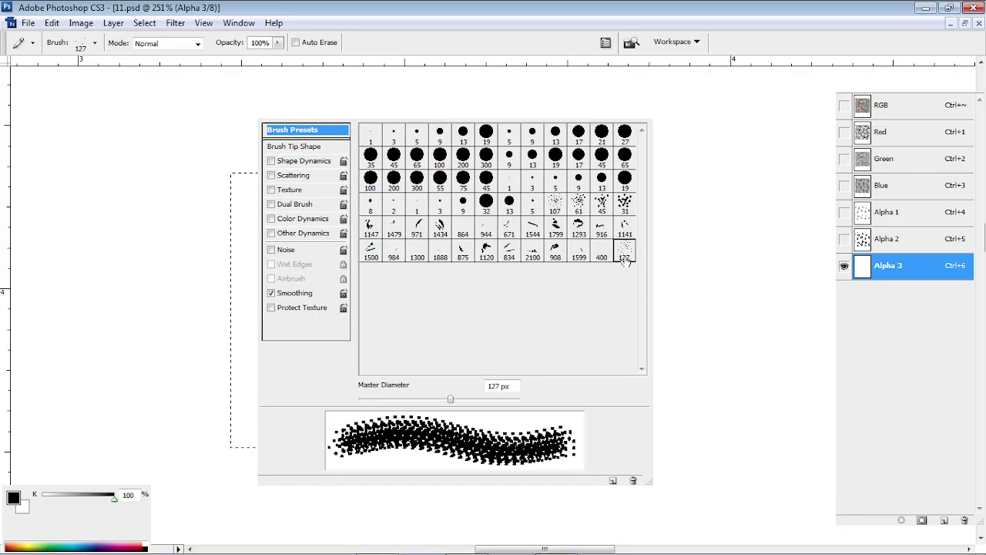
left_click(650, 103)
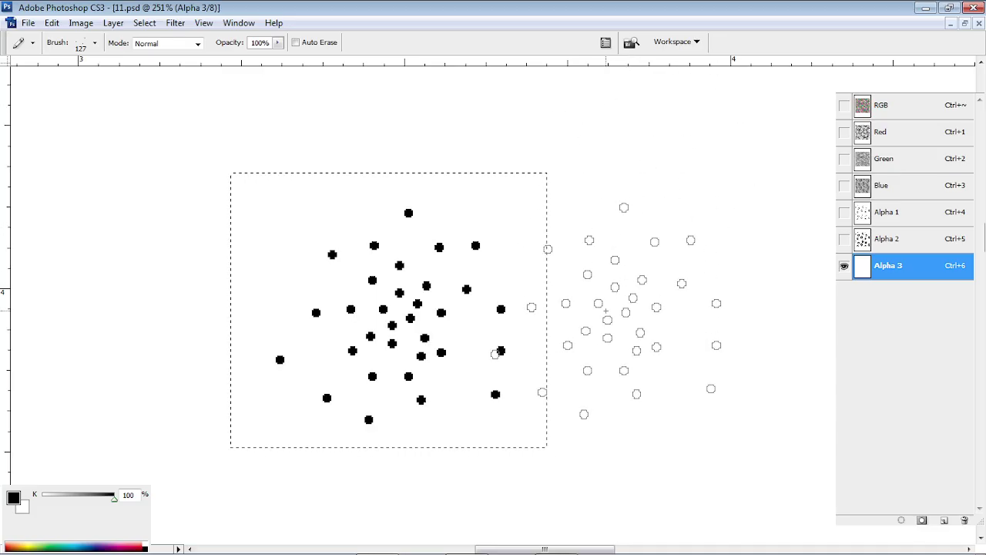
- Review the new dot brush's outline over the canvas and its entry among the brush presets
key("Tab")
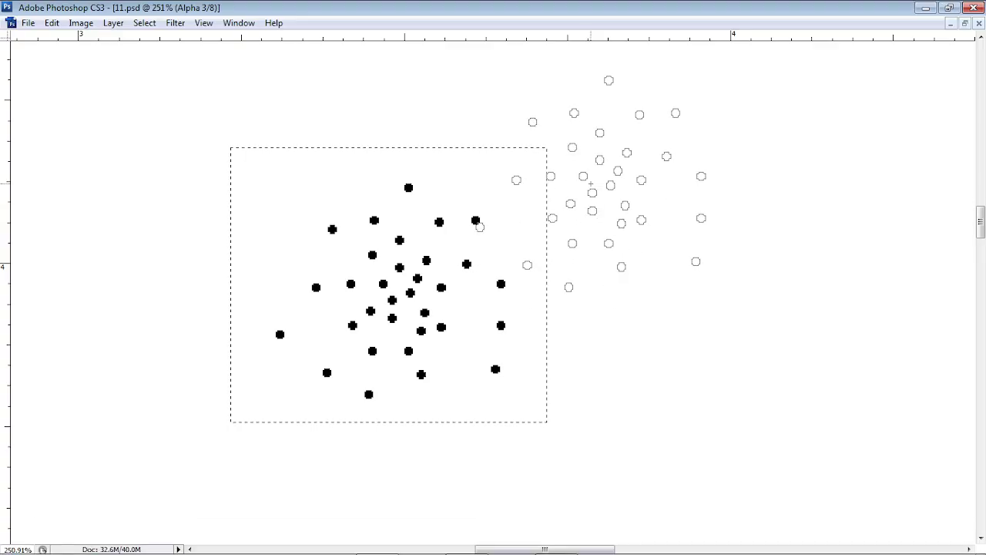
key("Tab")
left_click(606, 43)
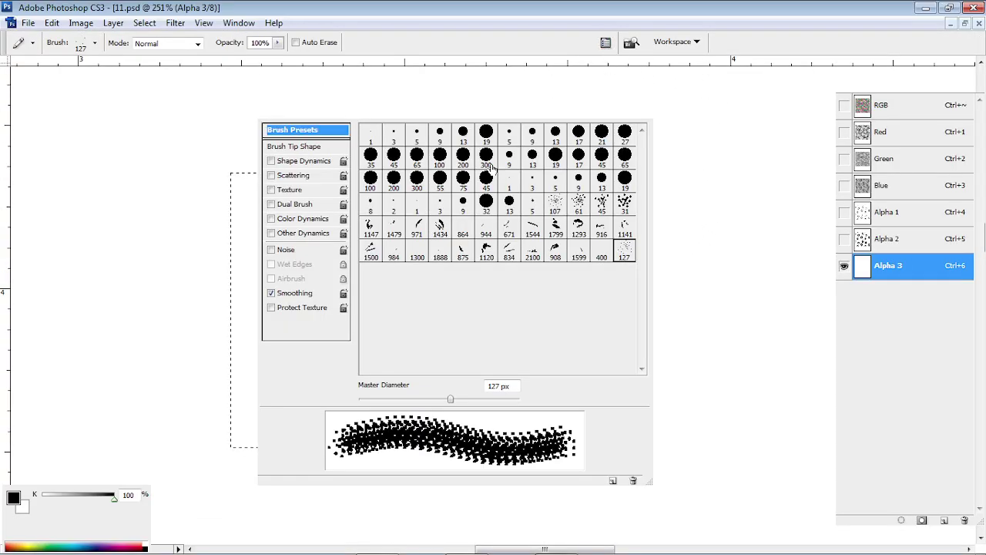
- Define the marquee-selected dot cluster as another brush preset and display it among the brush presets
key("Tab")
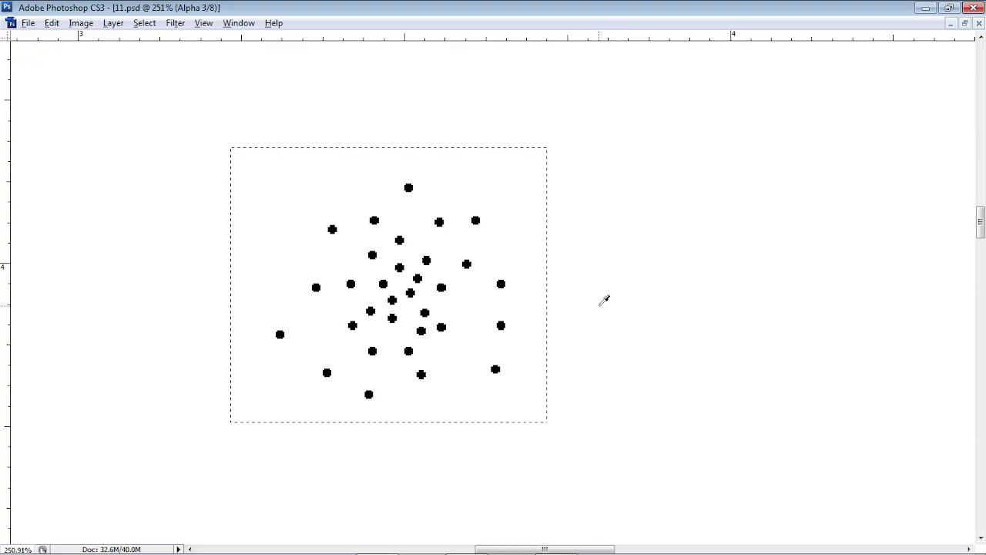
key("alt+e")
key("b")
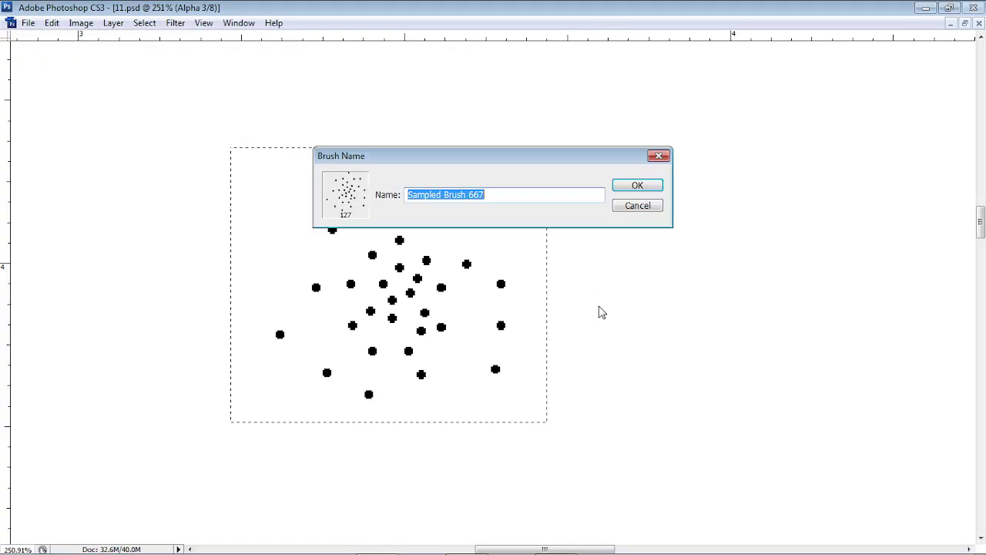
left_click(639, 187)
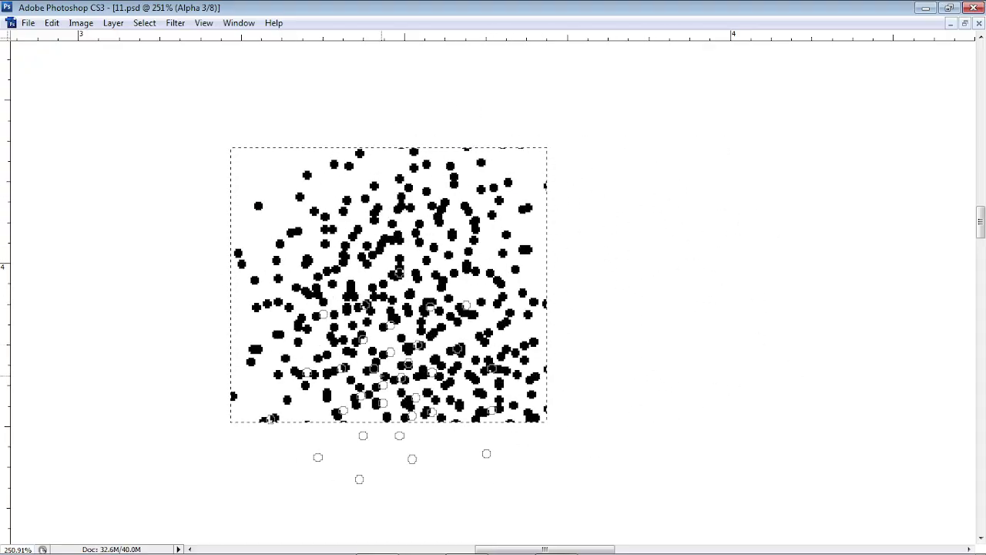
key("Tab")
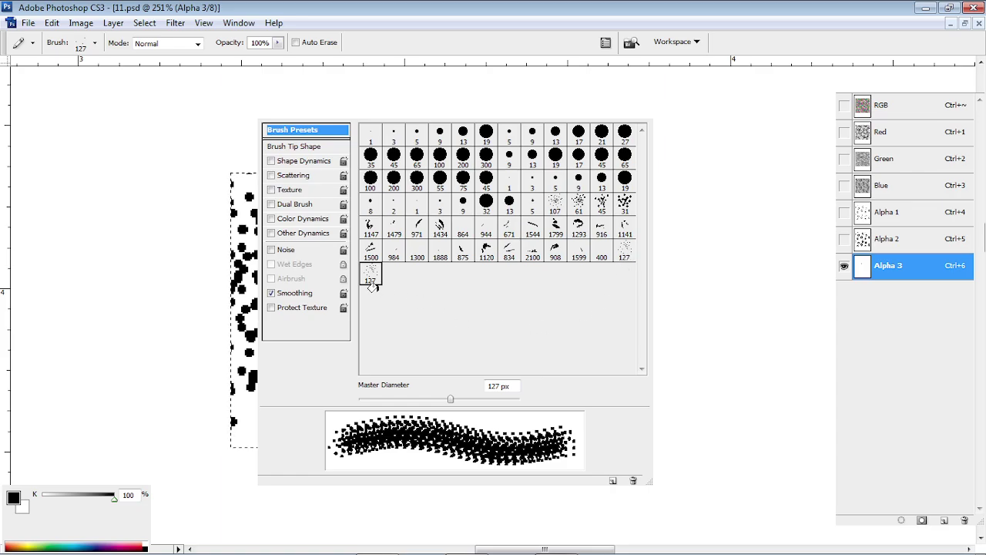
- Erase the dot cluster from the Alpha 3 channel, clear the selection and return to the RGB composite channel
left_click(649, 102)
key("Delete")
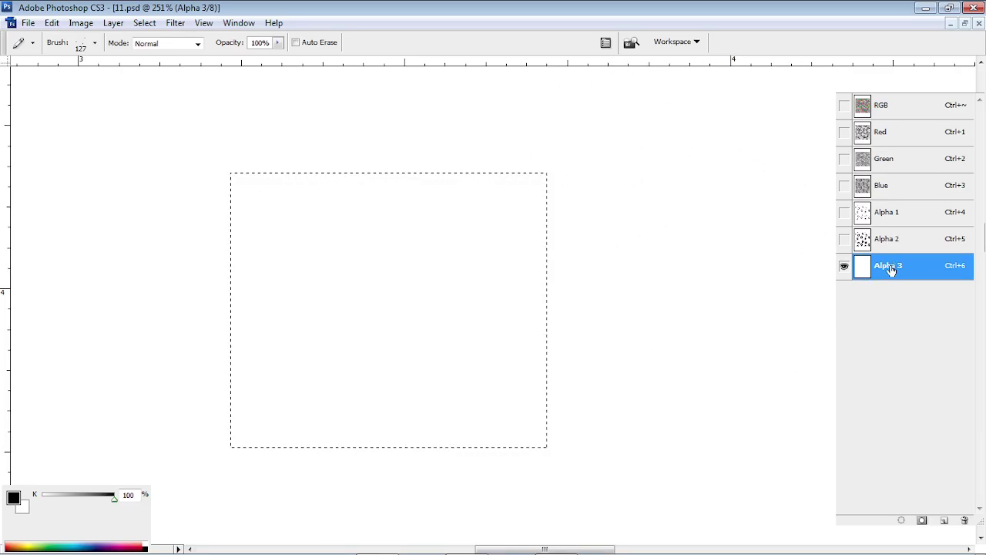
key("ctrl+d")
left_click(882, 105)
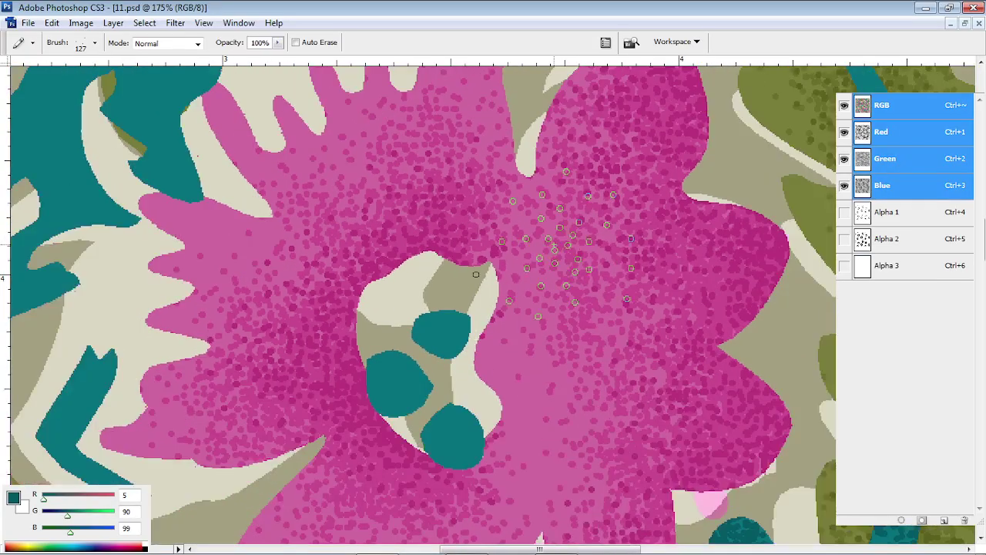
- Select the plain pink flower beside the shaded one using the Magic Wand at tolerance 0
scroll(476, 274, "down", 5)
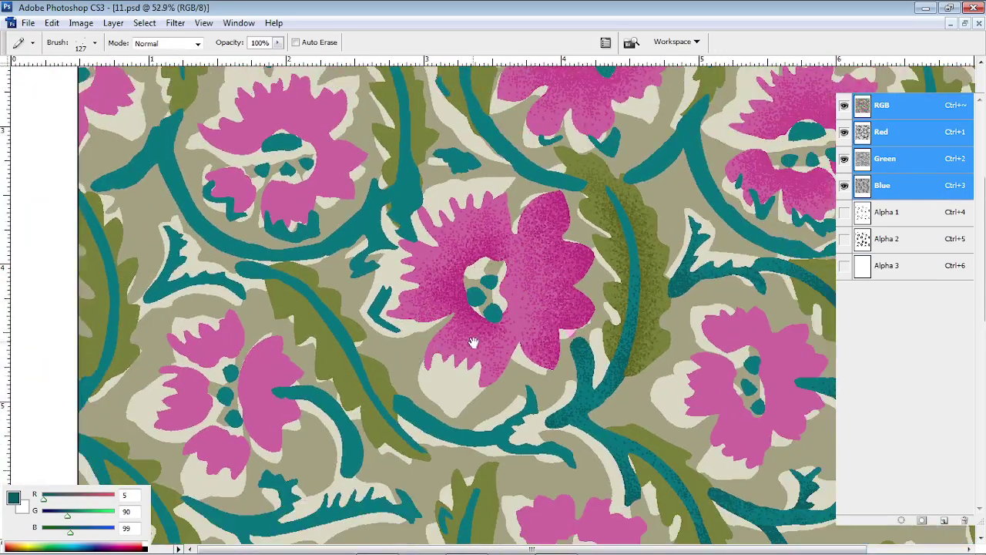
left_click_drag(525, 253, 496, 319)
left_click_drag(490, 360, 459, 217)
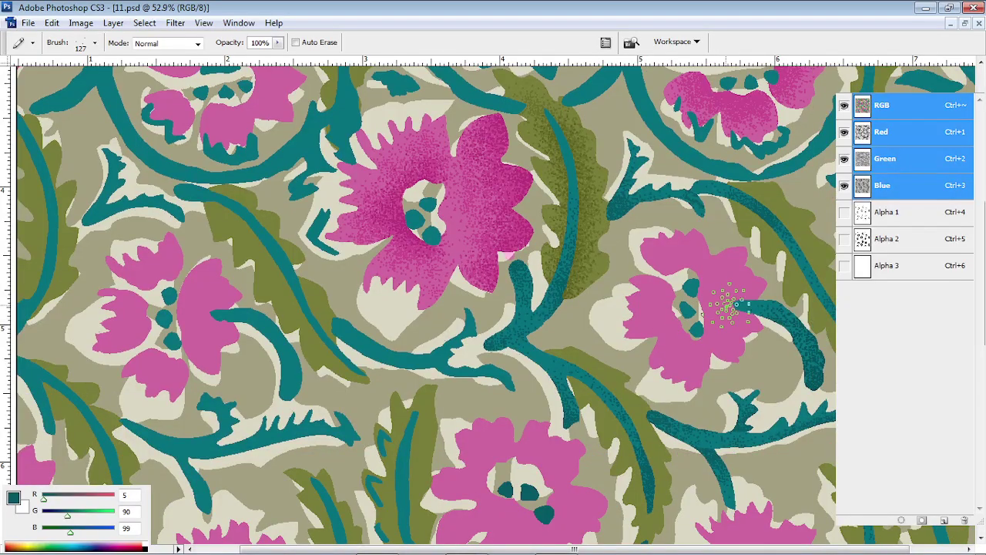
key("w")
left_click(728, 304)
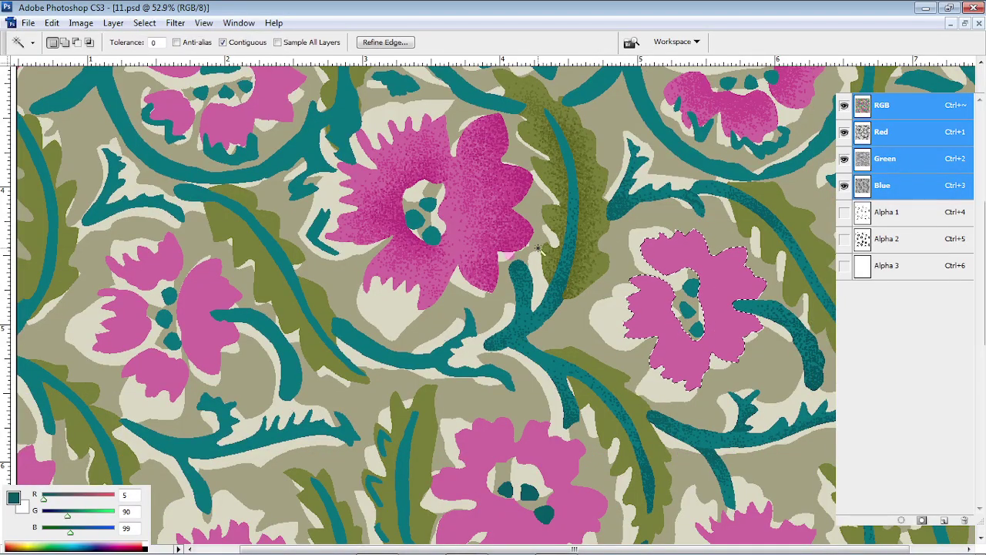
- With the dot brush active, sample the darker pink of the shaded flower's dots as foreground color (R 203, G 75, B 143)
key("b")
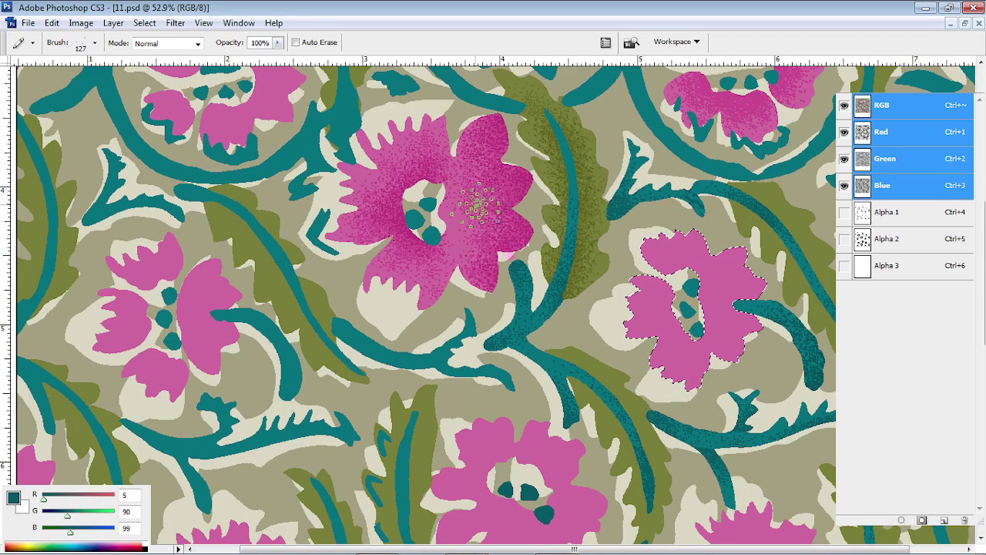
scroll(475, 205, "up", 10)
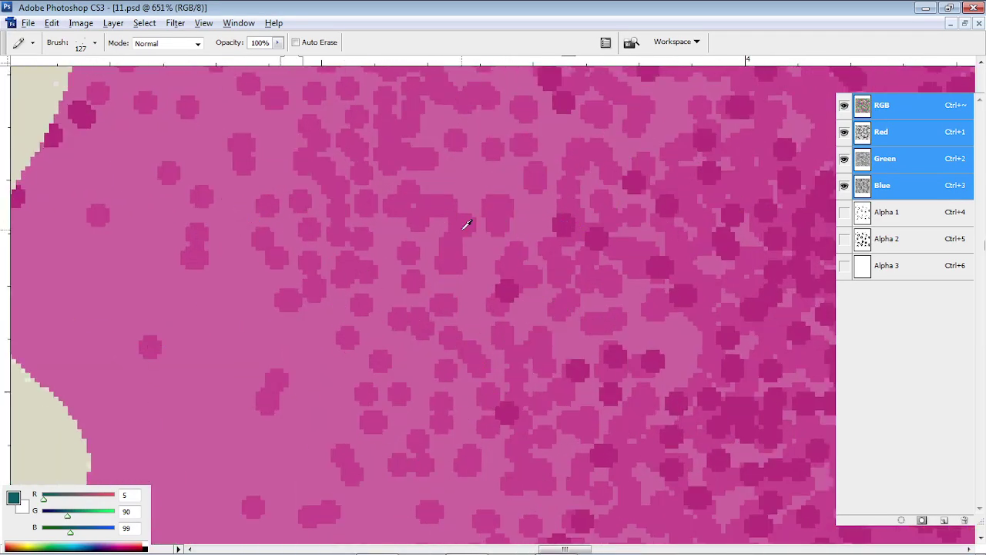
left_click(464, 224, "alt")
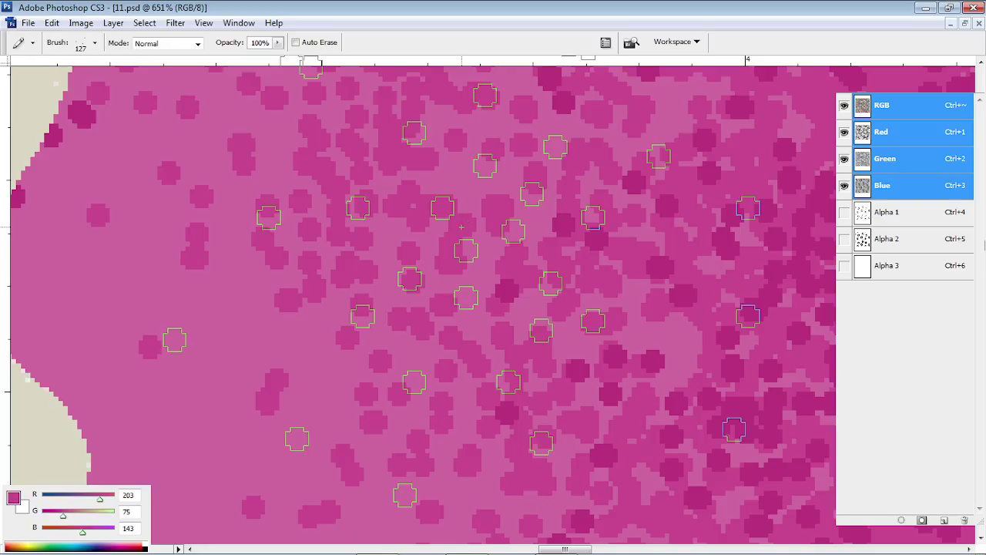
key("ctrl+d")
left_click(251, 318, "alt")
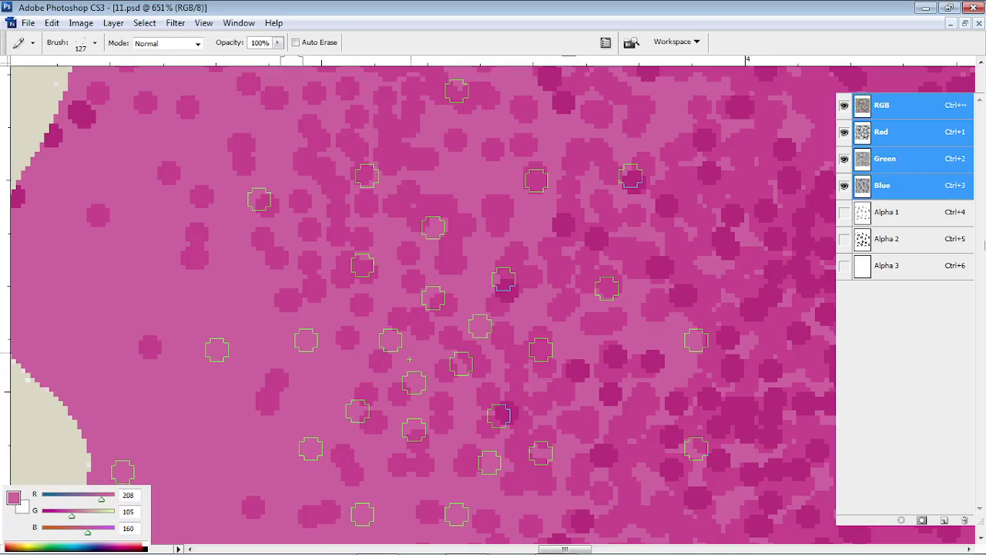
left_click(429, 260, "alt")
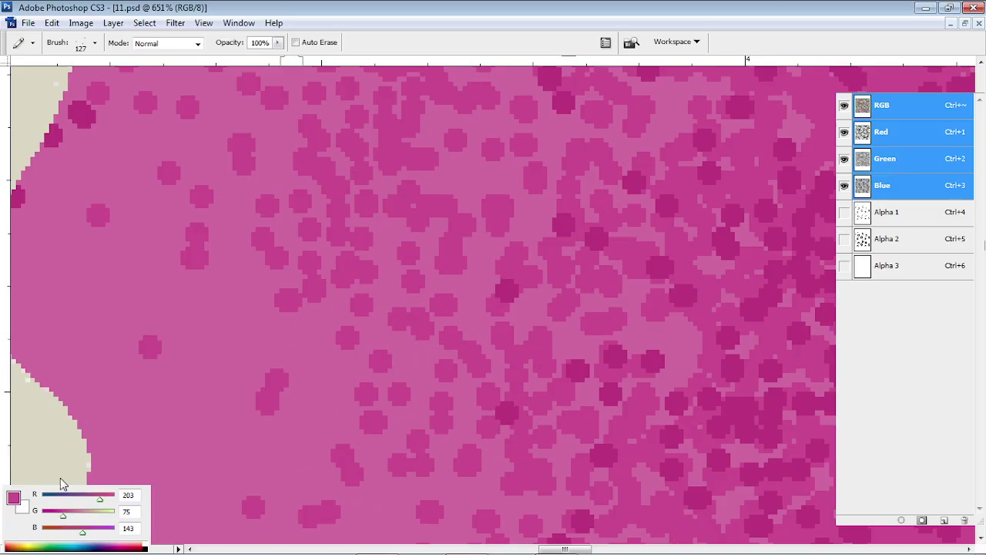
- Hide the panels and dot-shade the upper and right petals of the selected flower, denser toward their outer edges
right_click(453, 286)
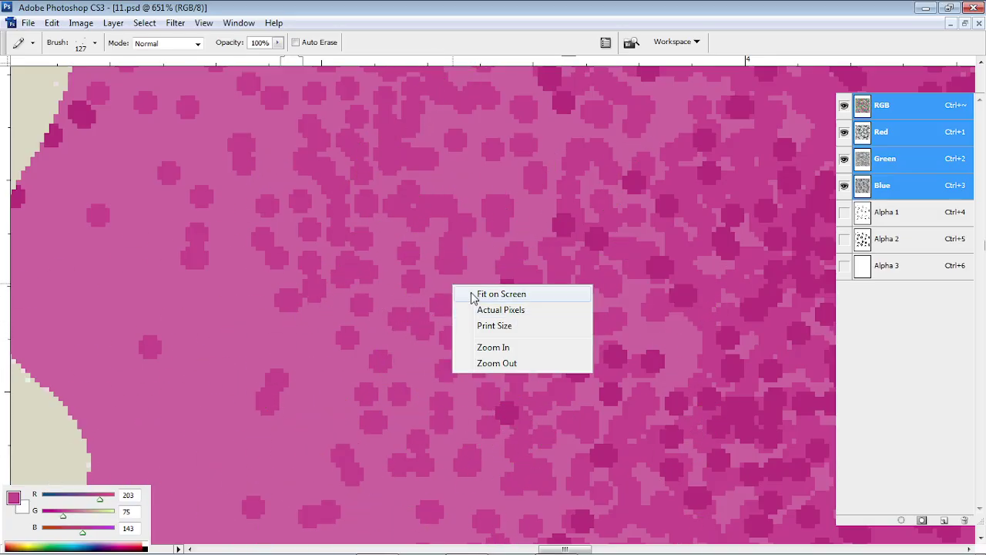
left_click(523, 327)
left_click_drag(539, 293, 637, 373)
left_click_drag(466, 255, 504, 321)
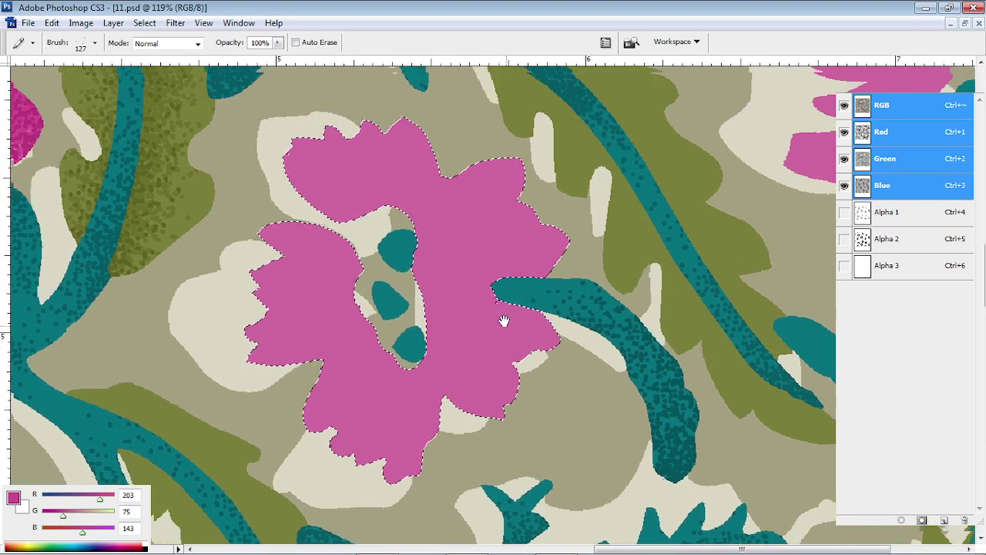
key("Tab")
left_click_drag(451, 170, 448, 227)
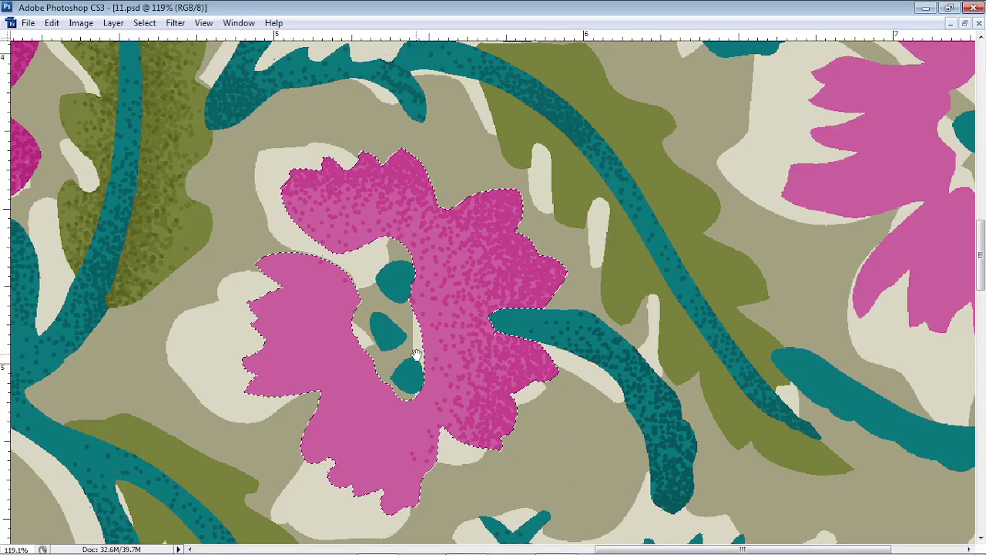
- Draw a closed Pen path around the flower's left petal and use it to restrict the flower selection to that petal
left_click_drag(416, 355, 446, 275)
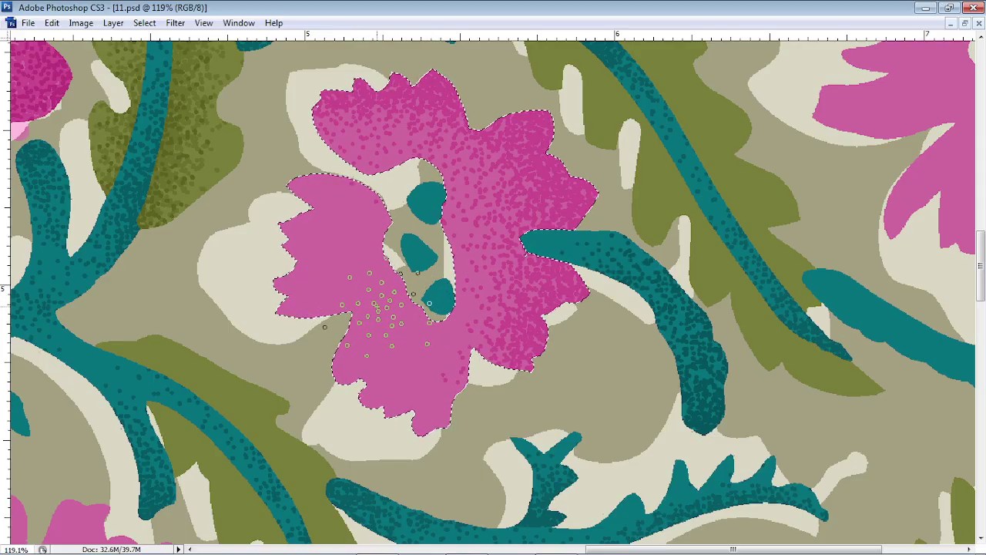
left_click_drag(374, 315, 385, 346)
scroll(369, 308, "up", 3)
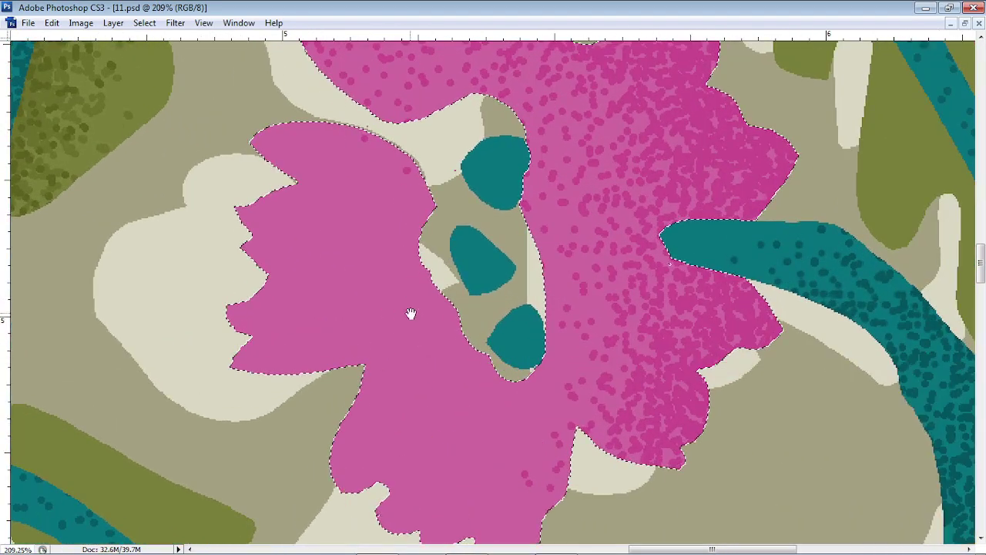
left_click_drag(411, 313, 439, 342)
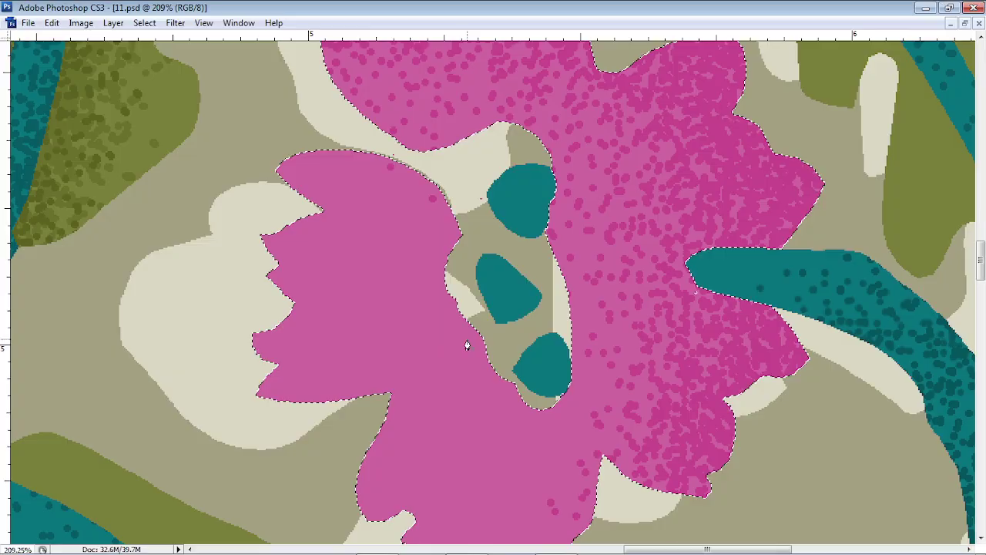
left_click(480, 306)
left_click(160, 441)
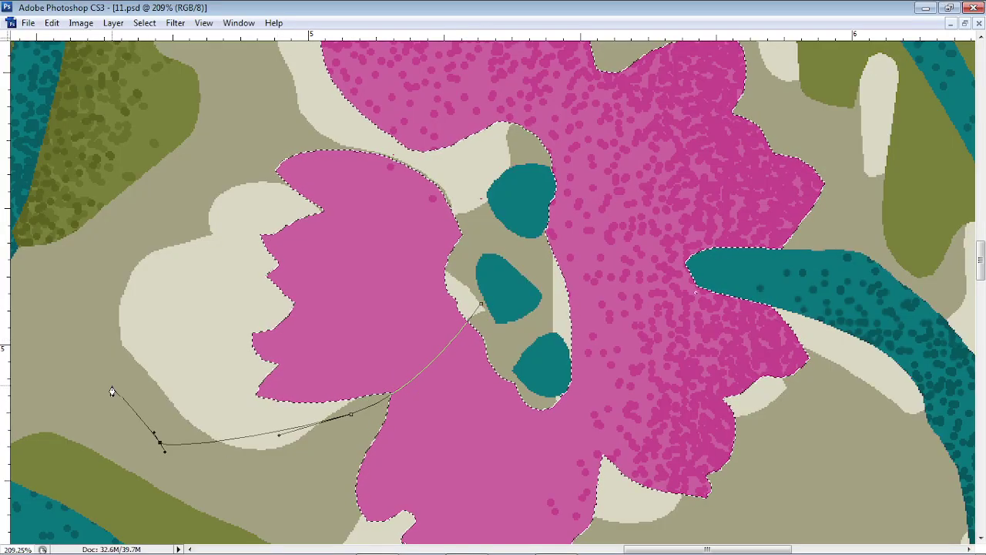
scroll(110, 392, "up", 1)
left_click(110, 389)
left_click(157, 199)
left_click_drag(190, 132, 226, 108)
left_click_drag(304, 133, 357, 149)
left_click(382, 152)
left_click(427, 175)
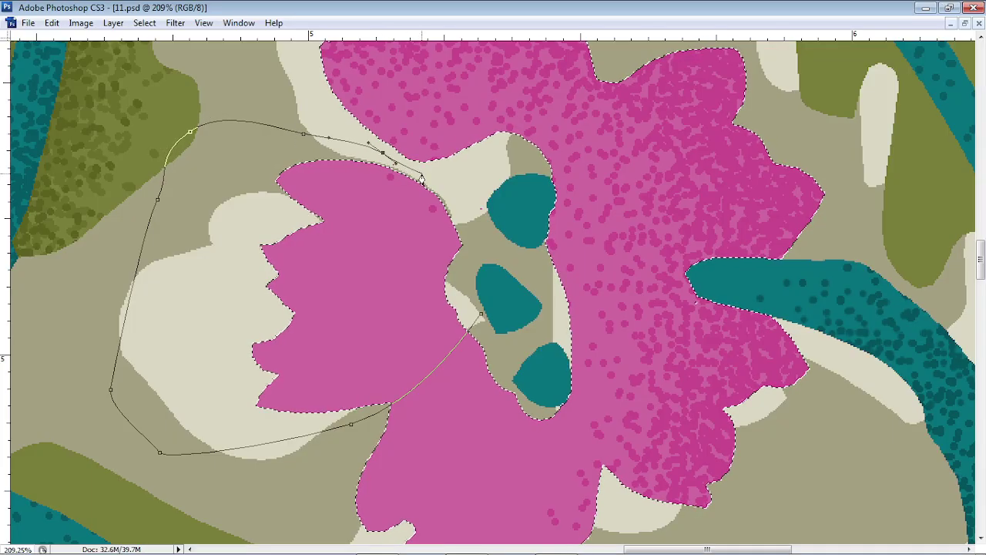
left_click(462, 204)
left_click(475, 239)
left_click(482, 267)
left_click_drag(489, 291, 453, 284)
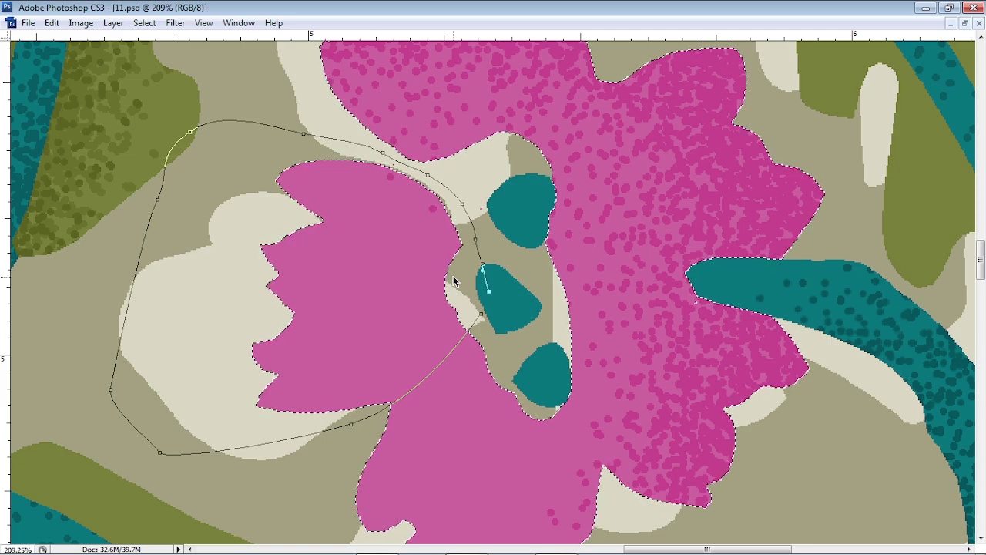
key("ctrl+Return")
- Shade the selected left petal with pink dots, denser toward the flower's centre, and clear the selection
scroll(453, 284, "down", 3)
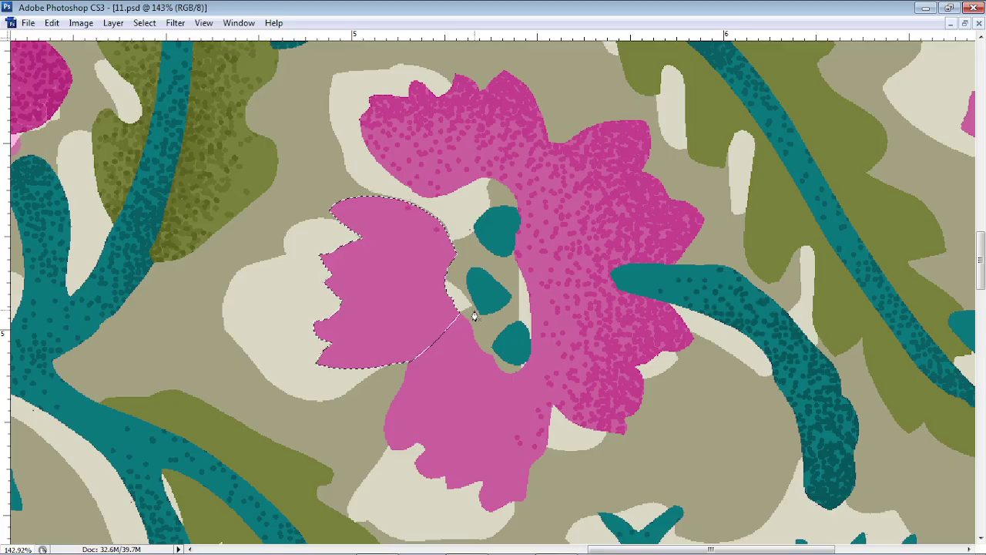
mouse_move(396, 247)
left_mouse_down()
mouse_move(416, 251)
mouse_move(428, 319)
mouse_move(400, 364)
mouse_move(470, 286)
mouse_move(451, 277)
mouse_move(416, 331)
mouse_move(443, 173)
mouse_move(455, 323)
mouse_move(474, 287)
mouse_move(471, 269)
left_mouse_up()
left_click_drag(503, 456, 466, 339)
key("ctrl+d")
- Select the flower's base pink with the Magic Wand and intersect it with a Pen path drawn around the lower petal
key("w")
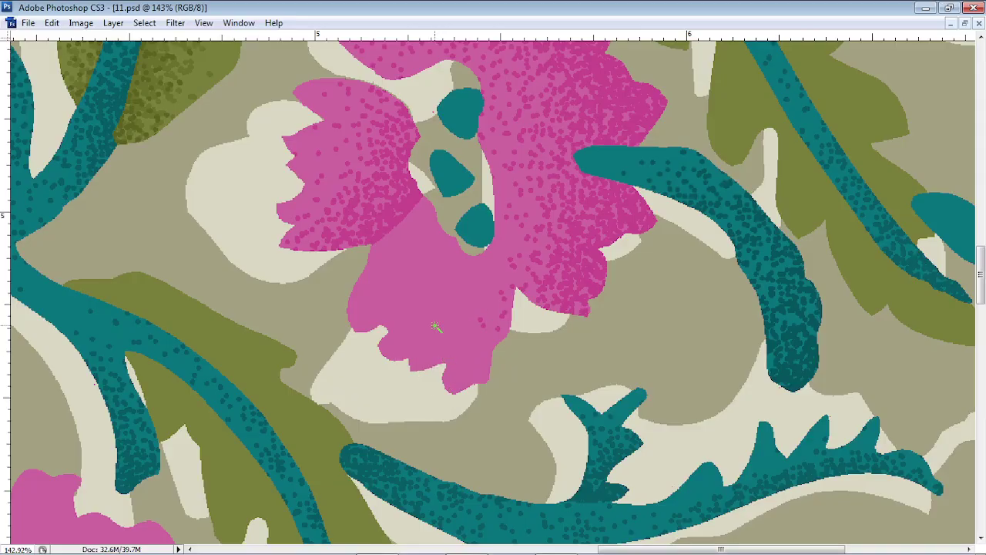
left_click(421, 290)
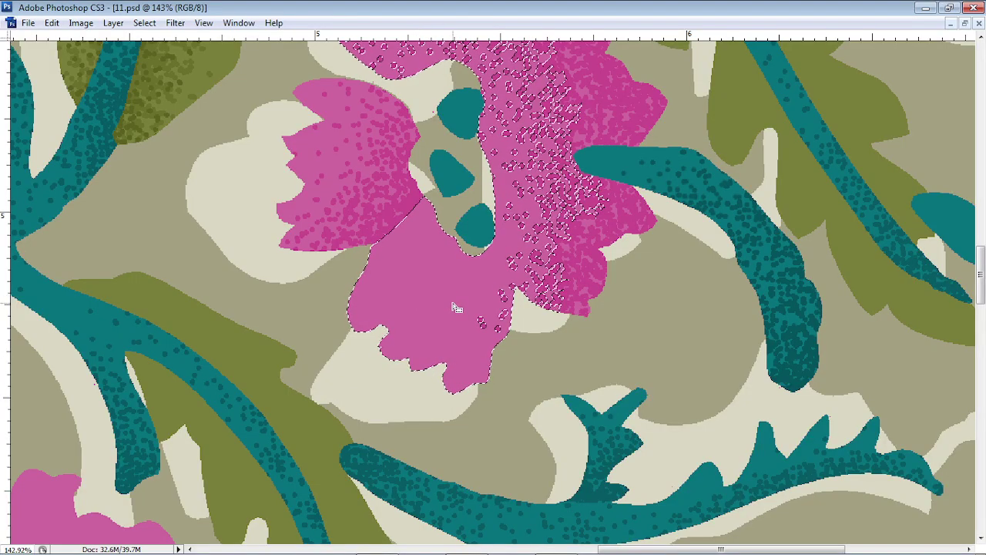
scroll(452, 306, "up", 2)
left_click(483, 194)
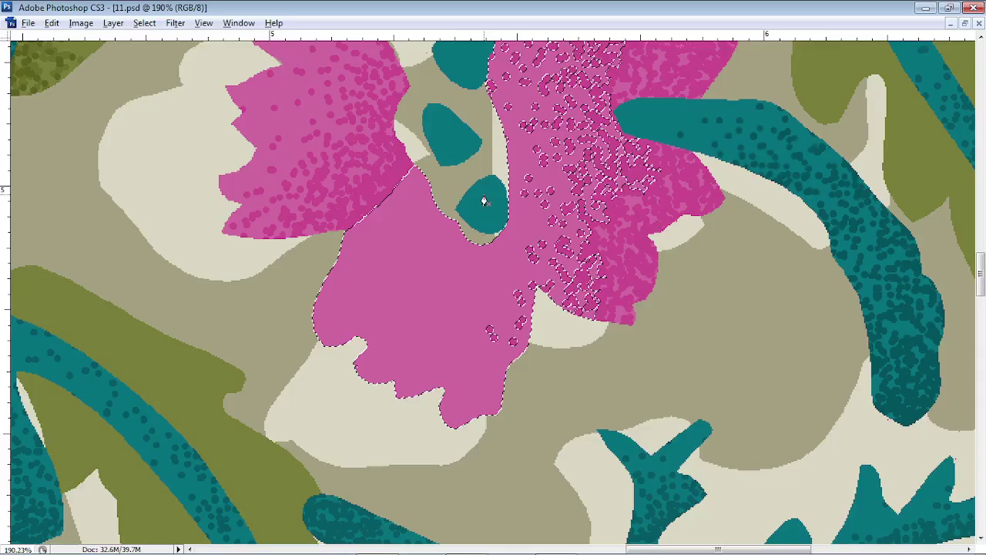
left_click_drag(539, 285, 522, 460)
left_click_drag(471, 472, 371, 456)
left_click_drag(302, 417, 289, 404)
left_click_drag(280, 366, 279, 348)
left_click_drag(275, 294, 276, 269)
left_click_drag(285, 208, 289, 189)
left_click_drag(314, 138, 329, 124)
left_click_drag(468, 153, 474, 180)
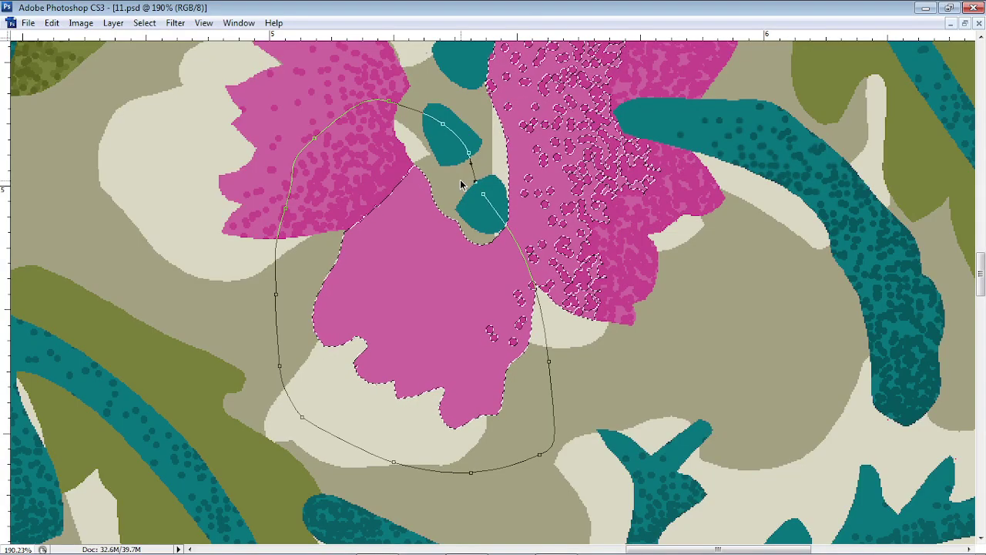
key("ctrl+alt+shift+Return")
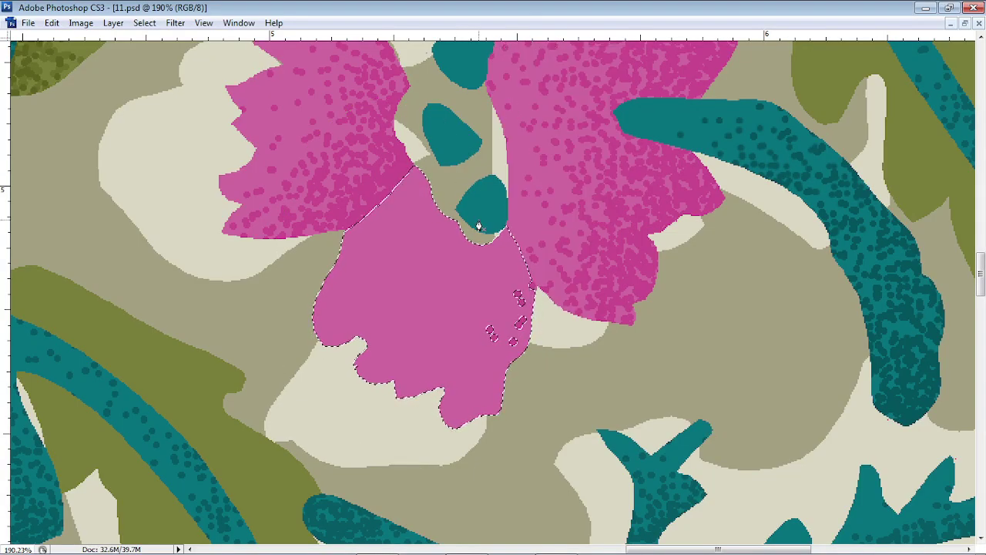
- Hide the selection outline and shade the lower petal with pink dots, denser along its right side
scroll(476, 222, "down", 1)
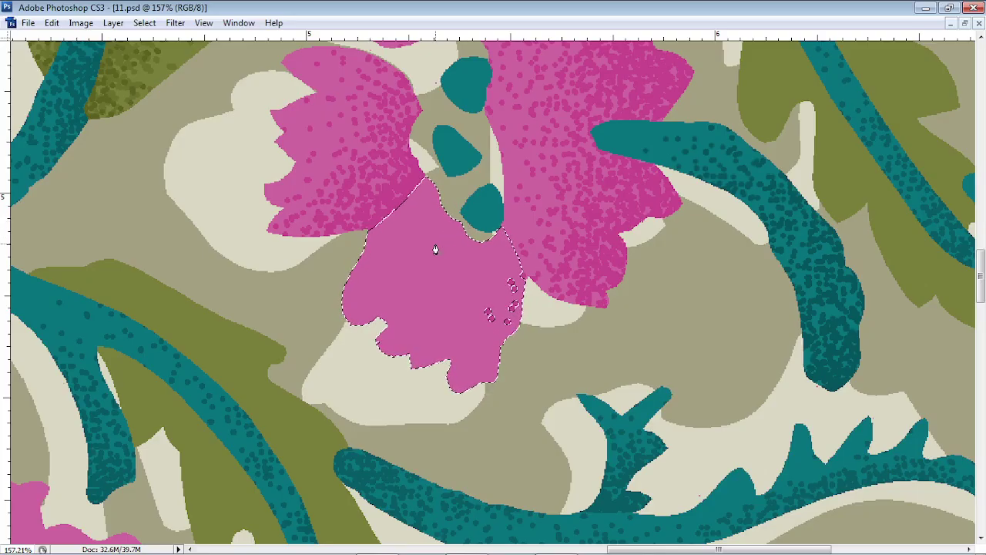
key("b")
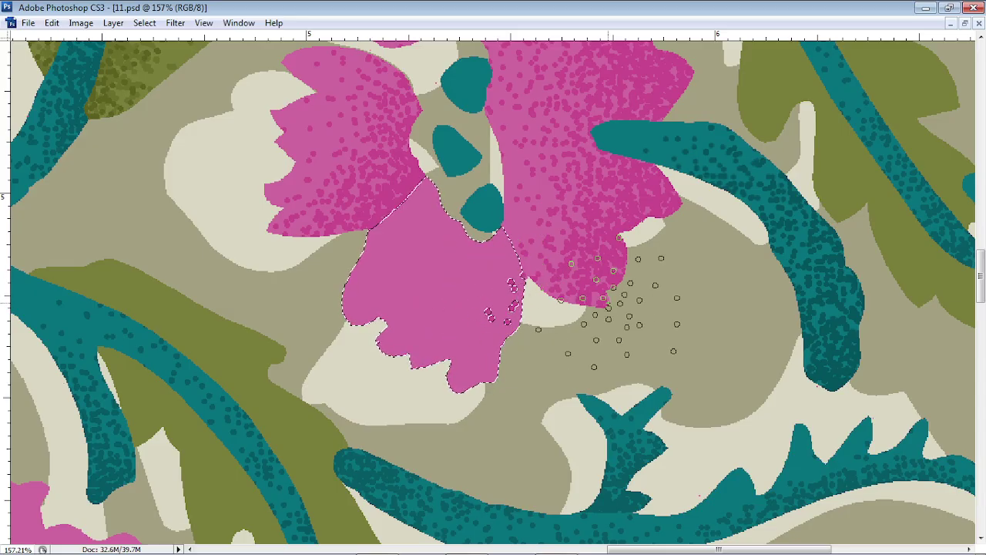
key("v")
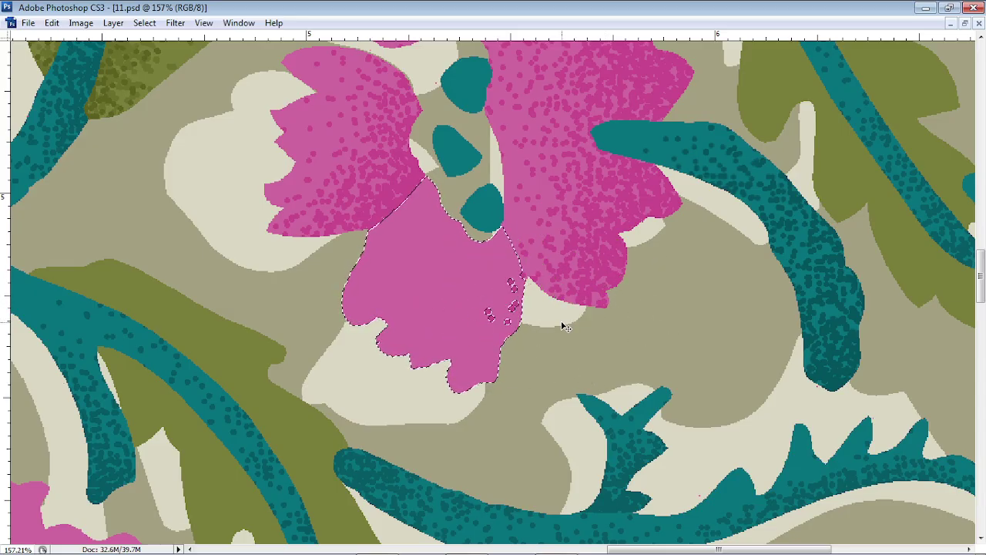
key("ctrl+d")
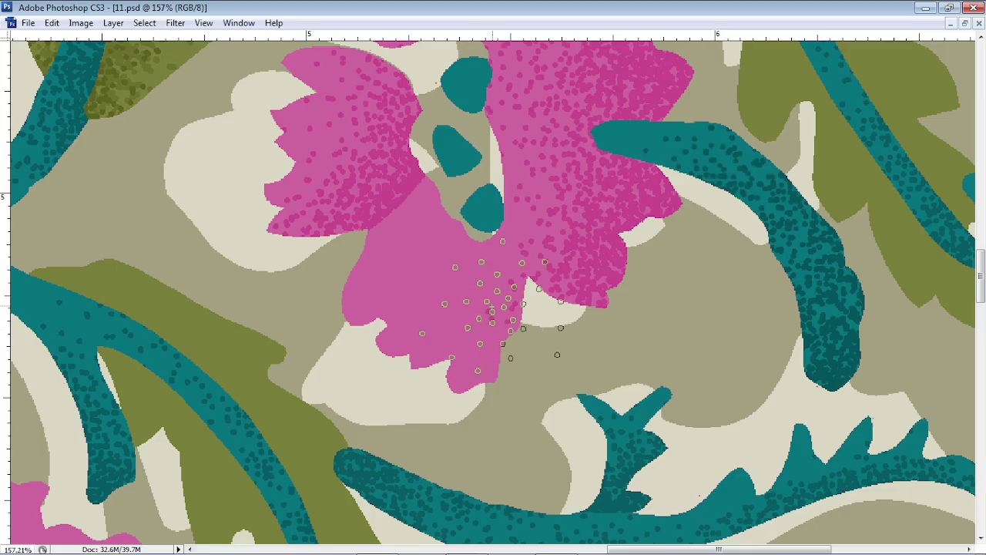
scroll(448, 318, "up", 2)
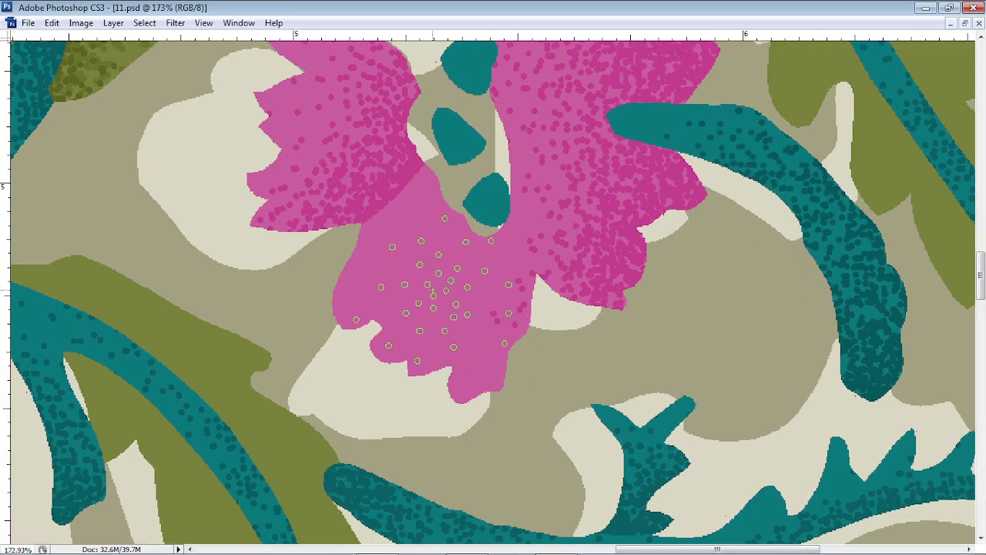
mouse_move(445, 208)
left_mouse_down()
mouse_move(529, 275)
mouse_move(517, 396)
mouse_move(528, 221)
mouse_move(504, 287)
mouse_move(551, 202)
mouse_move(506, 179)
mouse_move(509, 231)
mouse_move(442, 377)
mouse_move(501, 309)
left_mouse_up()
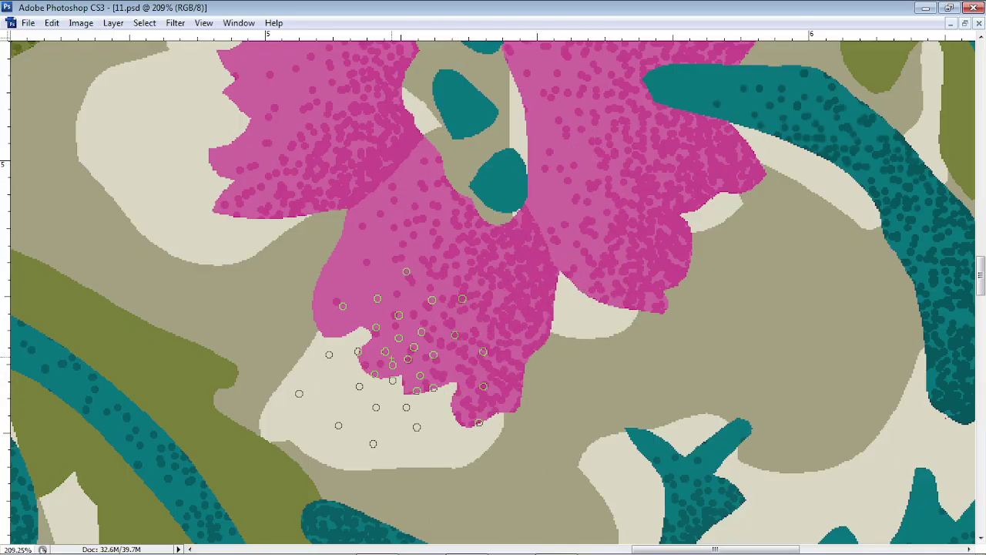
- Review the dot shading across the floral design and bring the unshaded pink flower below into close view
left_click_drag(628, 150, 608, 318)
scroll(608, 318, "down", 6)
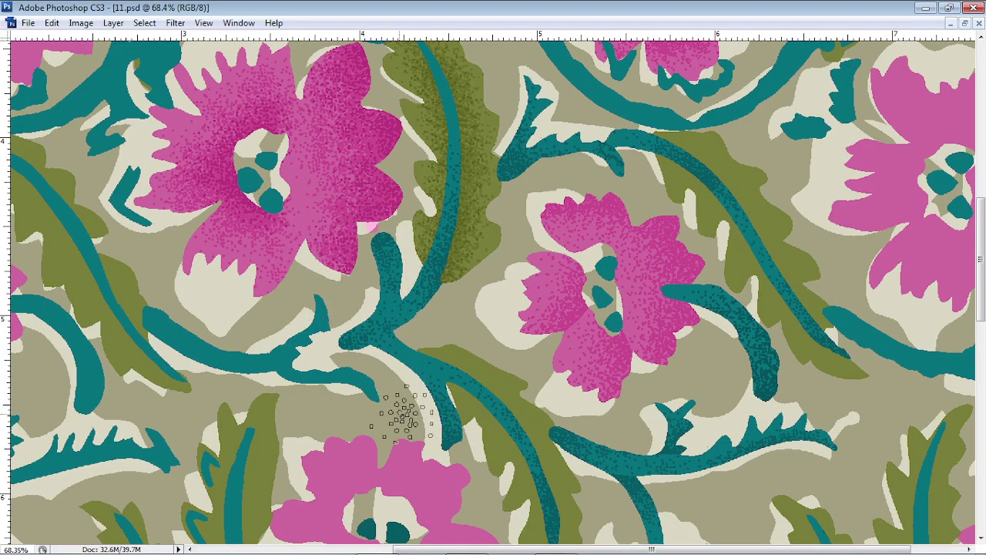
scroll(393, 354, "down", 1)
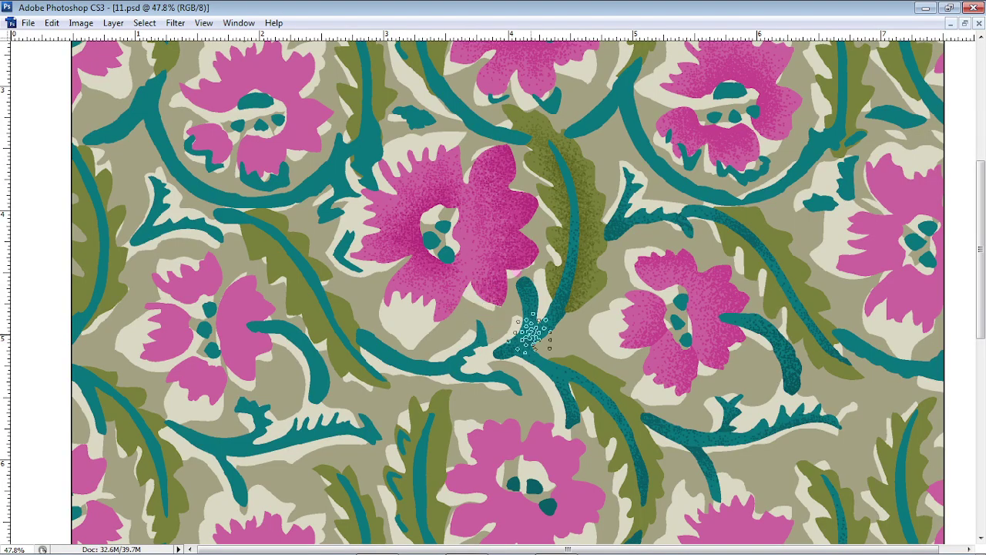
left_click_drag(558, 381, 574, 254)
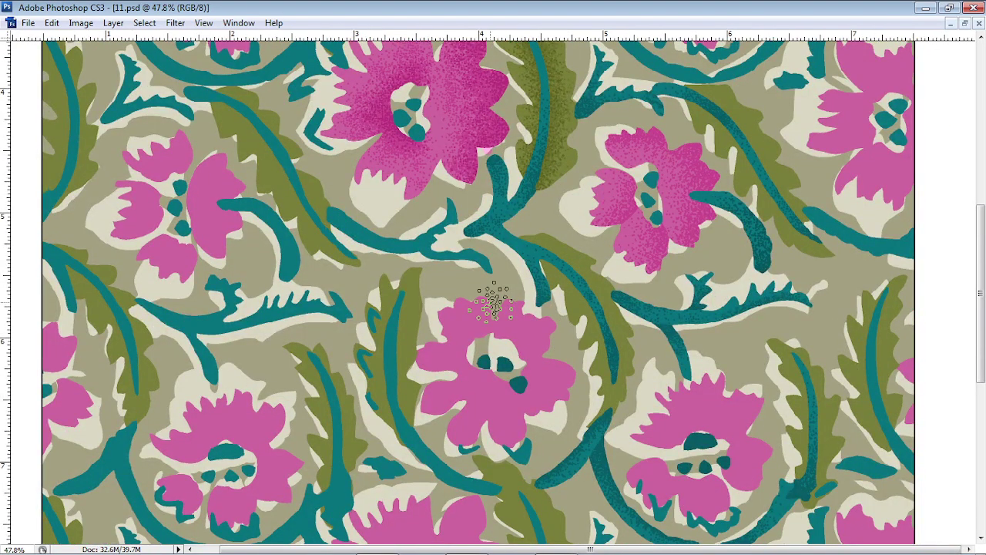
left_click_drag(520, 458, 520, 459)
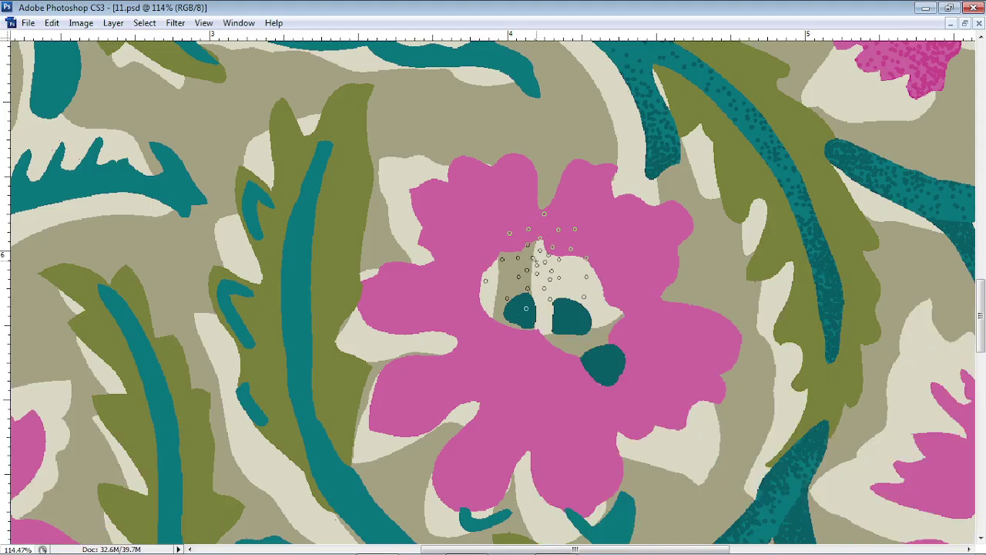
- Select the flower's base pink with the Magic Wand and intersect it with a Pen path drawn around the rounded upper-left petal
key("p")
key("Tab")
key("Tab")
left_click_drag(434, 120, 615, 416)
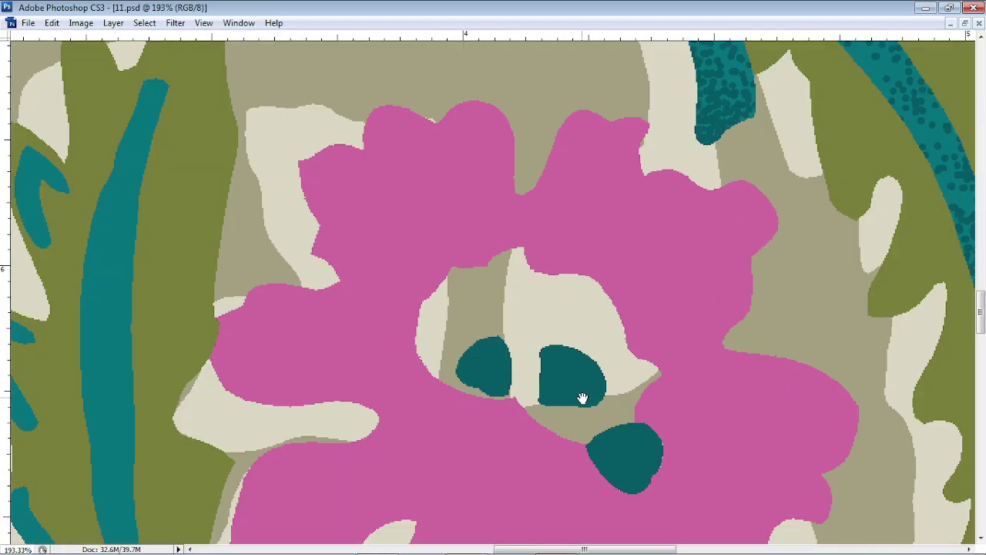
left_click_drag(418, 287, 440, 394)
scroll(391, 320, "up", 3)
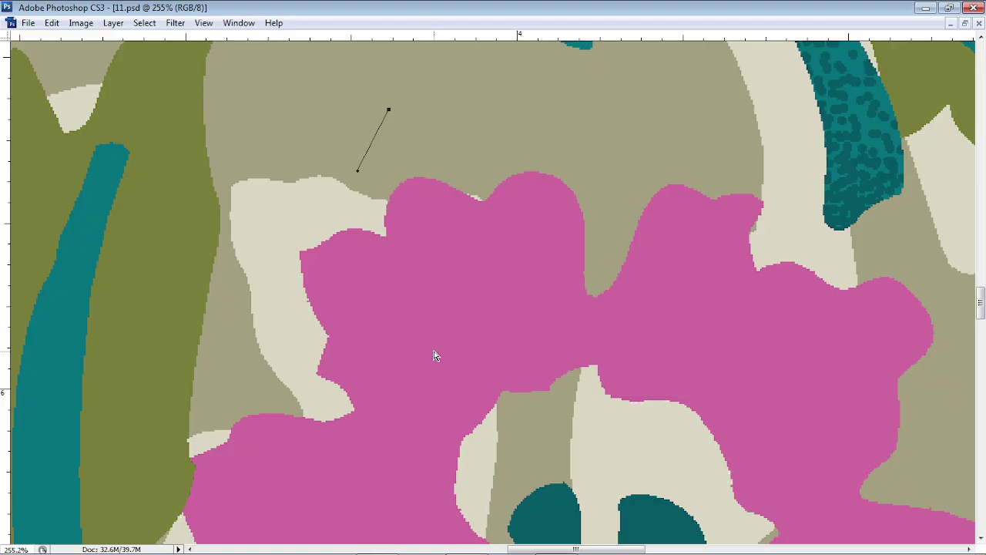
left_click(460, 318)
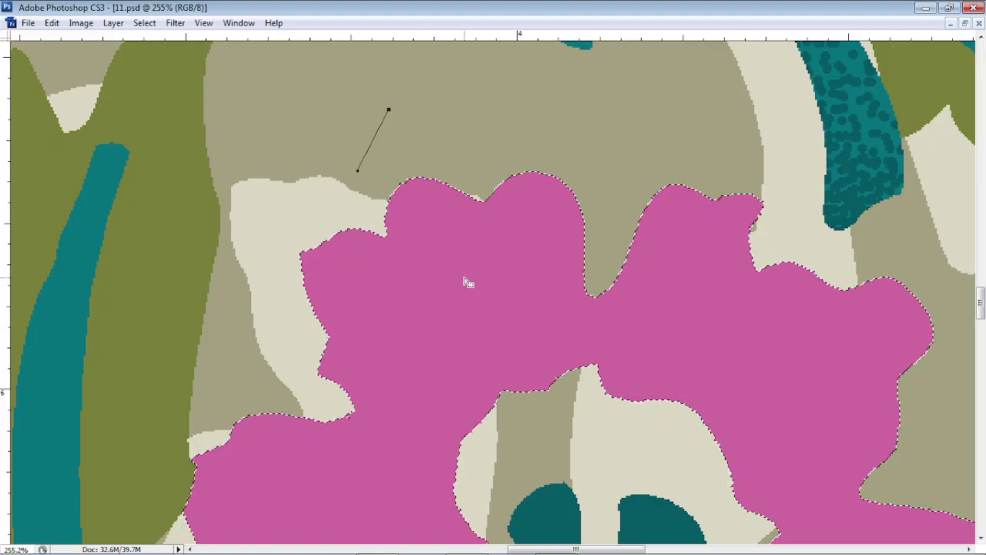
key("p")
left_click_drag(410, 309, 434, 351)
left_click_drag(521, 423, 481, 171)
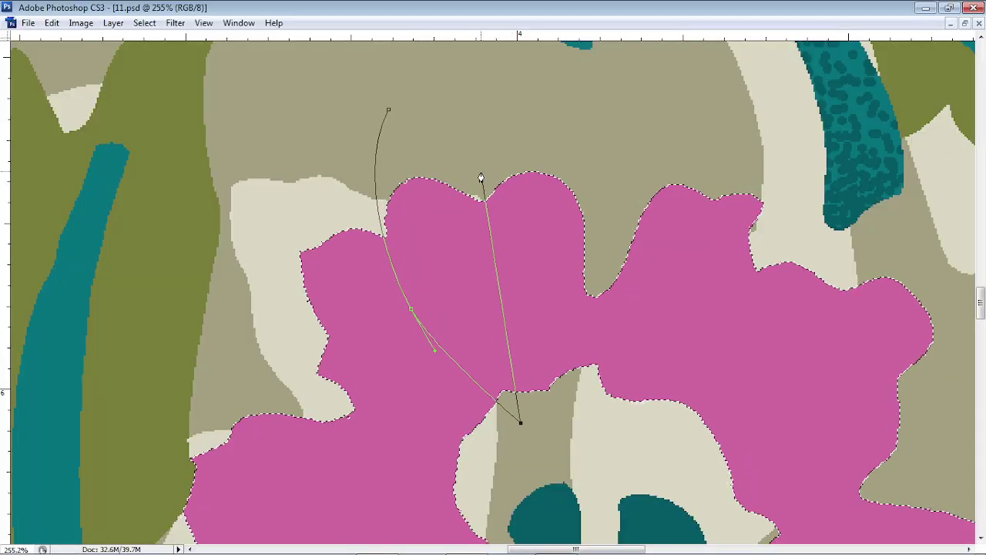
left_click_drag(439, 115, 409, 115)
key("ctrl+shift+alt+Return")
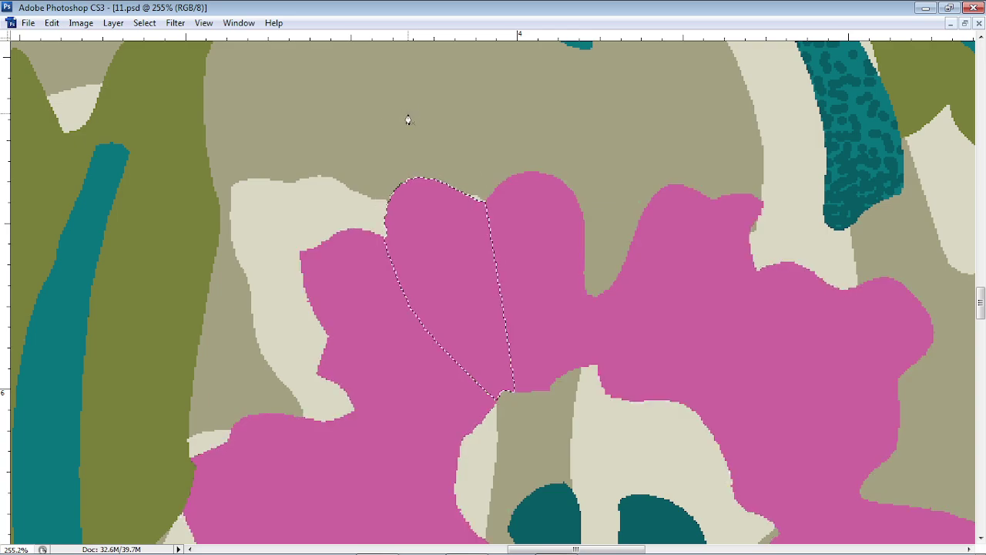
- Shade the selected upper-left petal with darker pink dots, denser toward the flower's centre
scroll(521, 154, "down", 3)
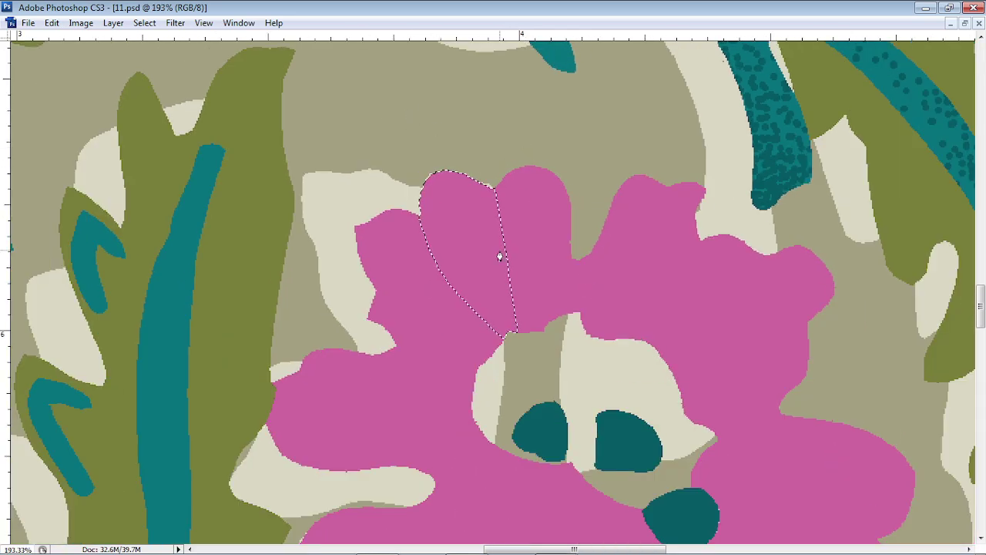
mouse_move(514, 280)
left_mouse_down()
mouse_move(471, 282)
mouse_move(452, 255)
mouse_move(487, 223)
mouse_move(512, 261)
mouse_move(480, 332)
mouse_move(551, 298)
mouse_move(463, 388)
mouse_move(405, 334)
mouse_move(402, 359)
mouse_move(363, 333)
mouse_move(544, 320)
mouse_move(505, 211)
mouse_move(555, 265)
mouse_move(508, 299)
left_mouse_up()
left_click_drag(621, 292, 548, 327)
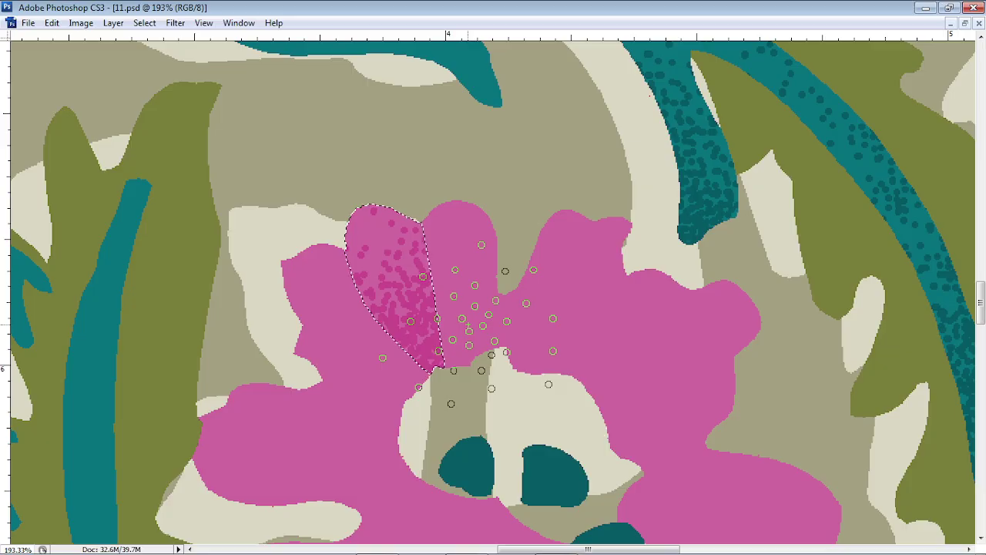
key("ctrl+z")
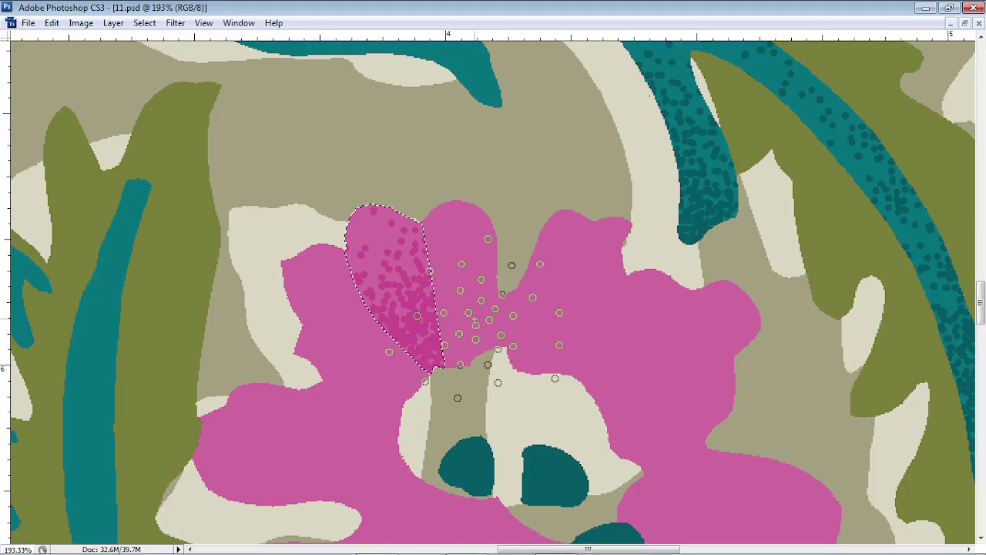
- Select the adjacent top petal with a Pen path, limit the selection to the base pink, and check its lower edge up close
scroll(480, 279, "up", 2)
scroll(397, 161, "up", 2)
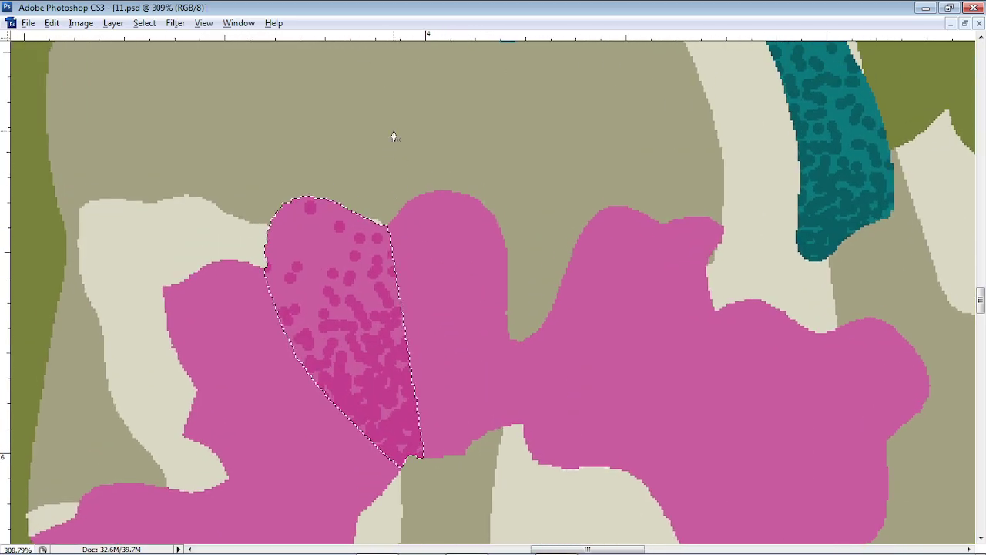
mouse_move(393, 126)
left_mouse_down()
mouse_move(378, 403)
mouse_move(412, 456)
mouse_move(447, 477)
mouse_move(476, 473)
mouse_move(497, 430)
mouse_move(527, 223)
mouse_move(504, 157)
mouse_move(446, 127)
left_mouse_up()
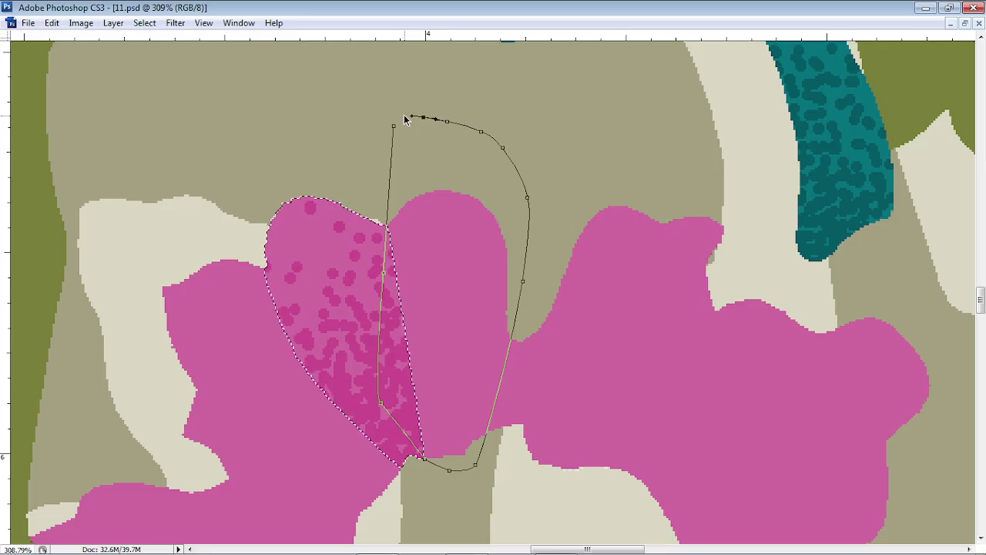
key("ctrl+Return")
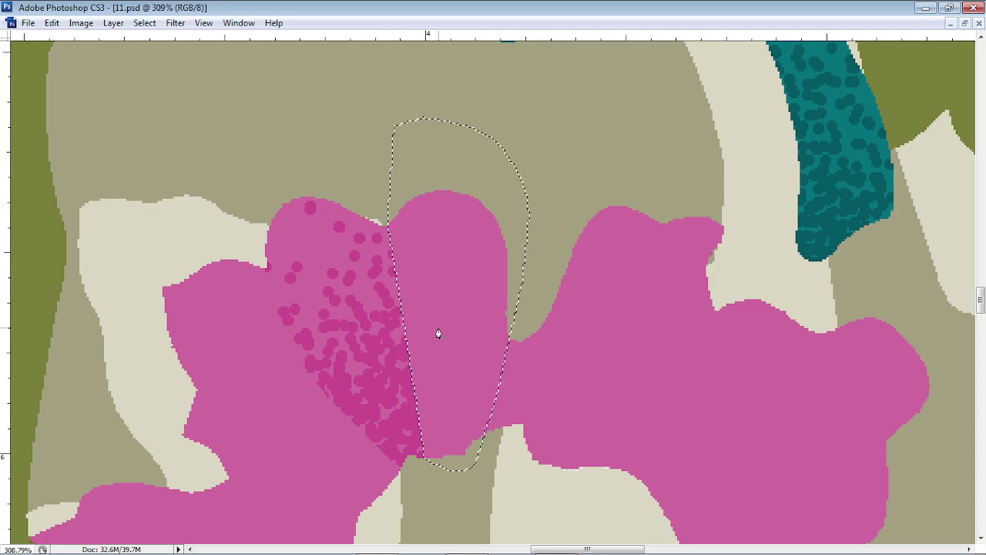
left_click(445, 172, "alt")
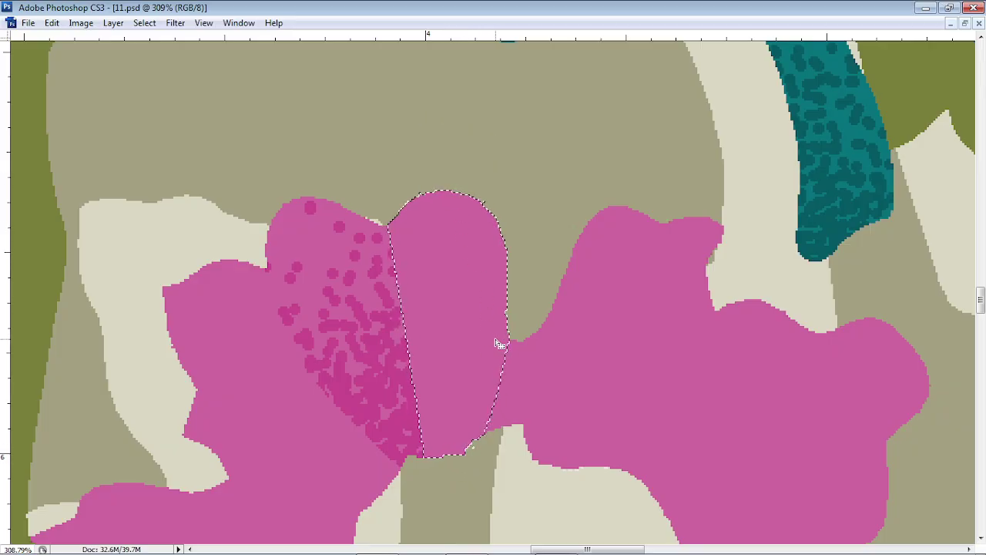
scroll(476, 443, "up", 10)
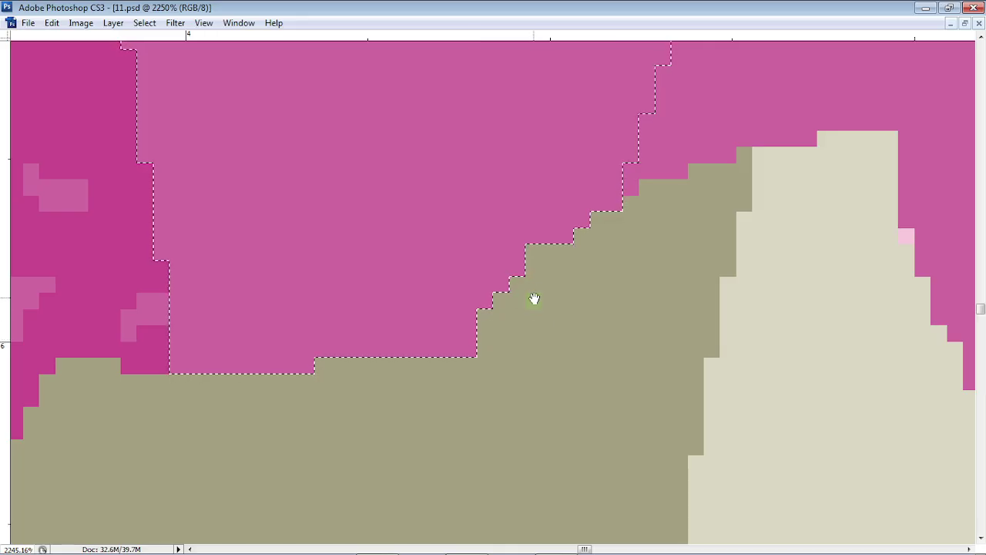
right_click(548, 273)
left_click(601, 299)
scroll(501, 281, "up", 5)
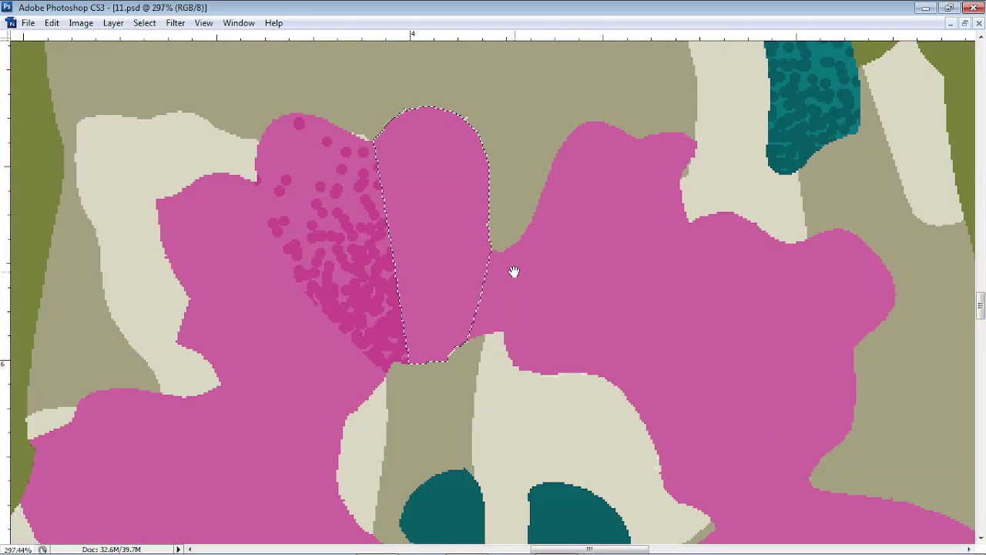
scroll(478, 267, "down", 1)
- Shade the selected top petal with darker pink dots, denser toward its outer tip, and clear the selection
mouse_move(458, 327)
left_mouse_down()
mouse_move(439, 385)
mouse_move(427, 212)
left_mouse_up()
mouse_move(399, 178)
left_mouse_down()
mouse_move(500, 205)
mouse_move(329, 162)
mouse_move(421, 177)
mouse_move(501, 269)
left_mouse_up()
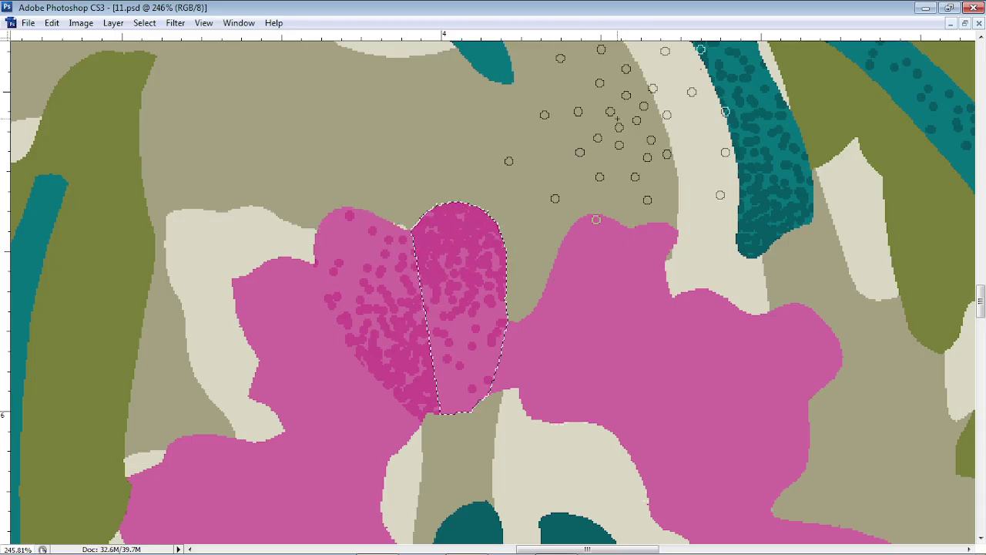
left_click_drag(360, 390, 452, 332)
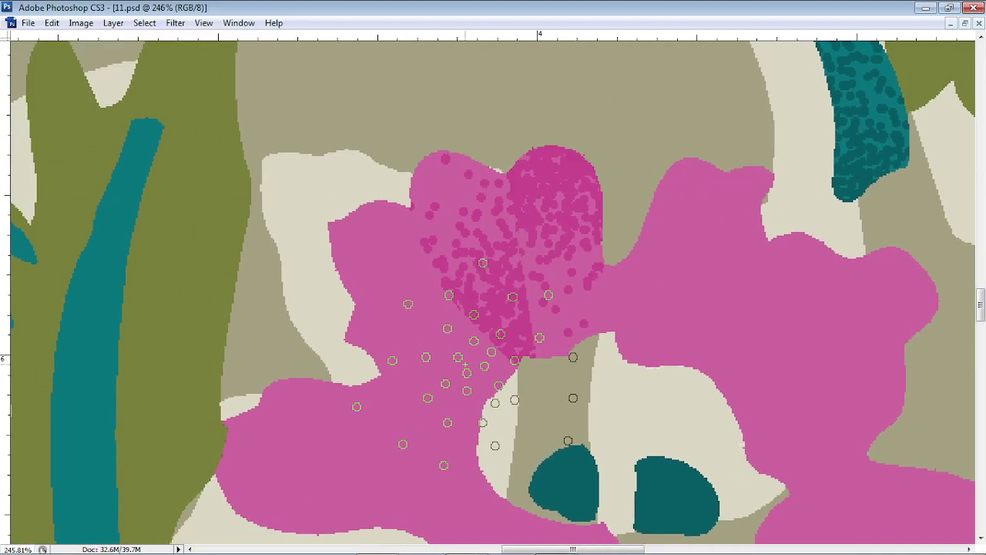
- Select the flower's unshaded base pink with the Magic Wand
scroll(549, 377, "up", 1)
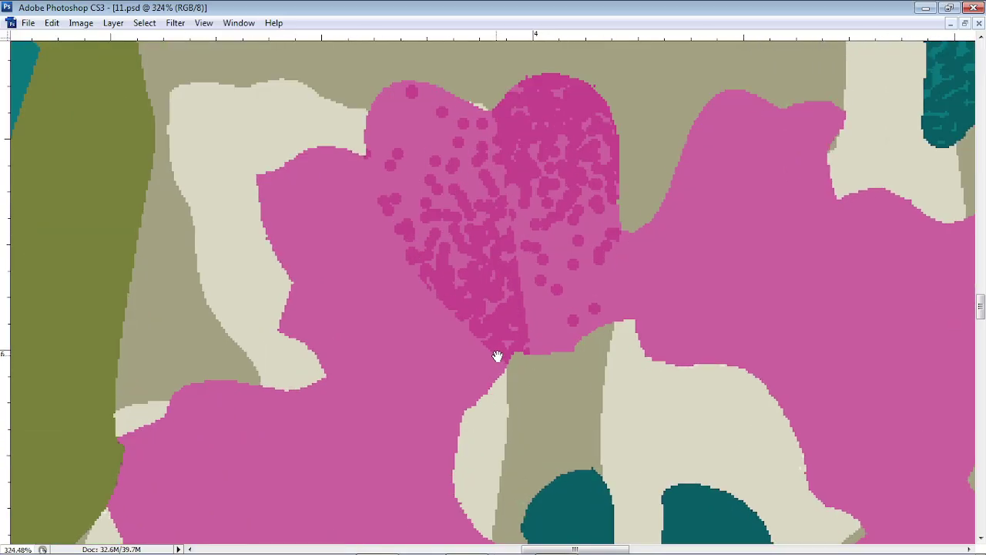
left_click_drag(497, 356, 511, 384)
left_click(423, 455)
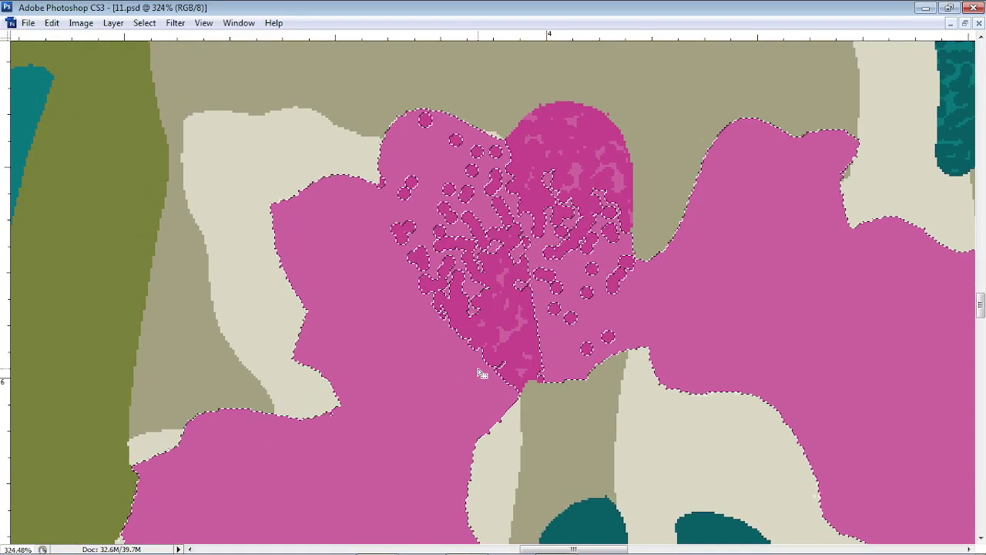
- Draw a closed Pen path around the petal left of the two shaded ones and intersect it with the pink selection
scroll(524, 396, "up", 1)
left_click(521, 394)
left_click_drag(372, 235, 403, 297)
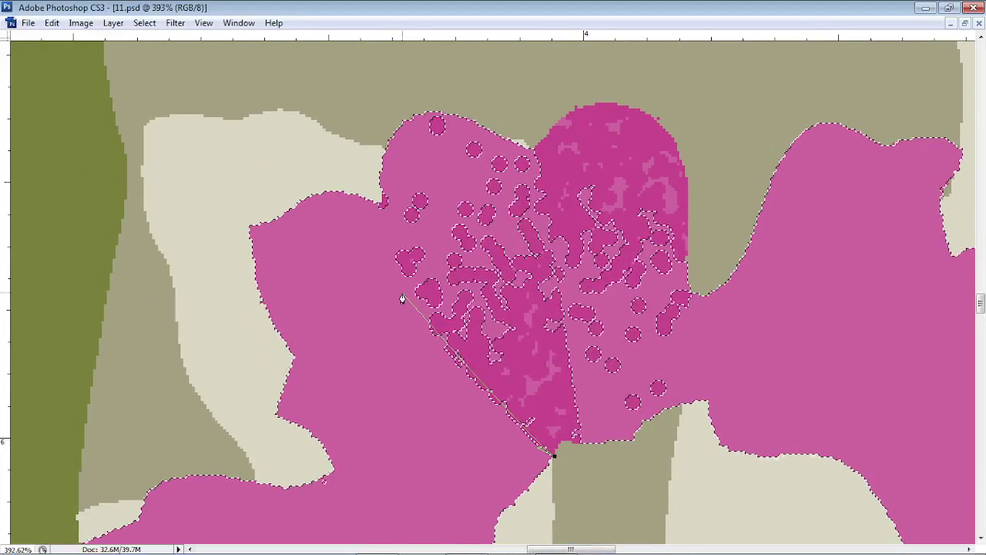
left_click_drag(392, 264, 391, 260)
mouse_move(354, 183)
left_mouse_down()
mouse_move(346, 163)
mouse_move(359, 154)
mouse_move(365, 203)
mouse_move(363, 172)
left_mouse_up()
left_click(351, 137)
left_click_drag(282, 130, 198, 196)
left_click_drag(238, 295, 205, 241)
left_click_drag(235, 370, 294, 421)
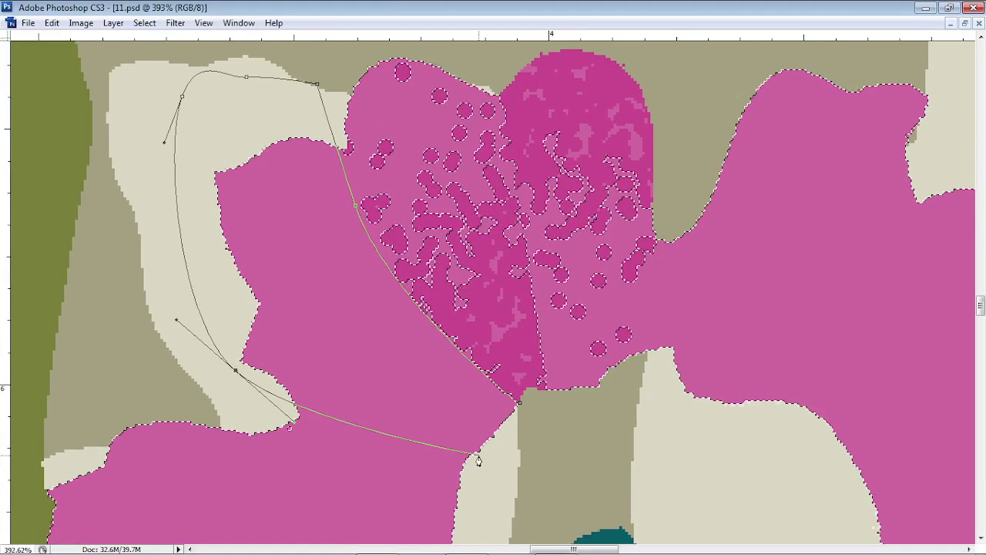
left_click(481, 456)
left_click(517, 463)
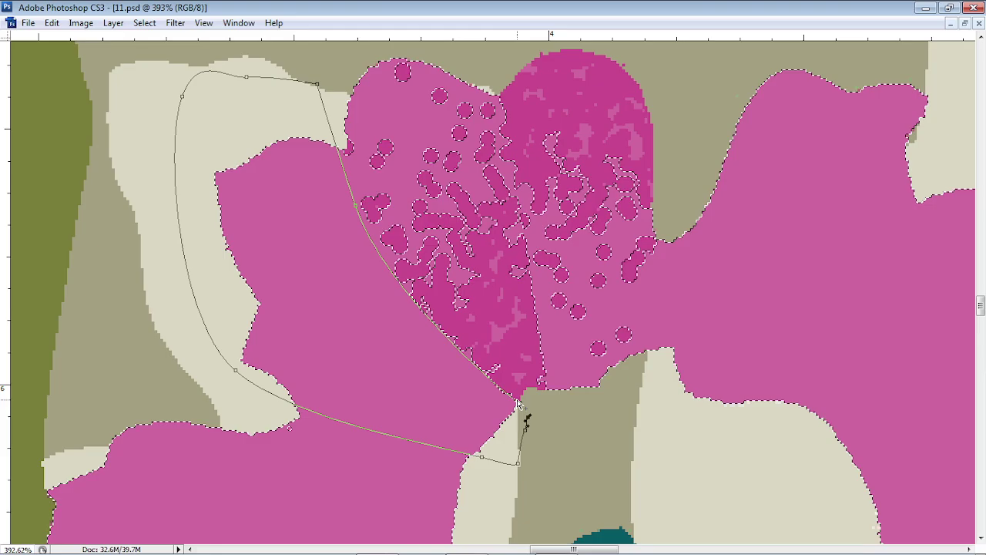
left_click(518, 401)
key("ctrl+Return")
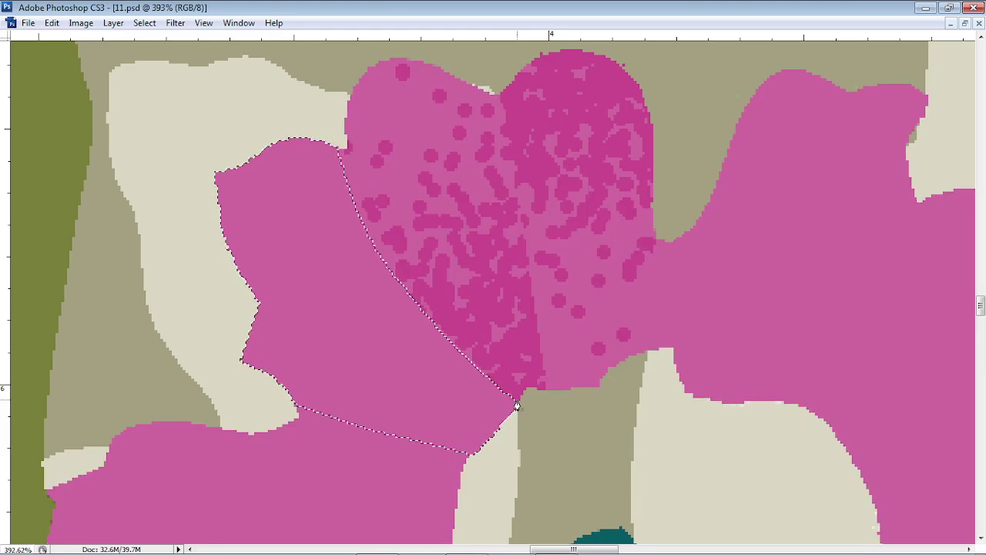
- Shade the selected left petal with darker pink dots, denser toward its outer edge, and clear the selection
scroll(499, 349, "down", 2)
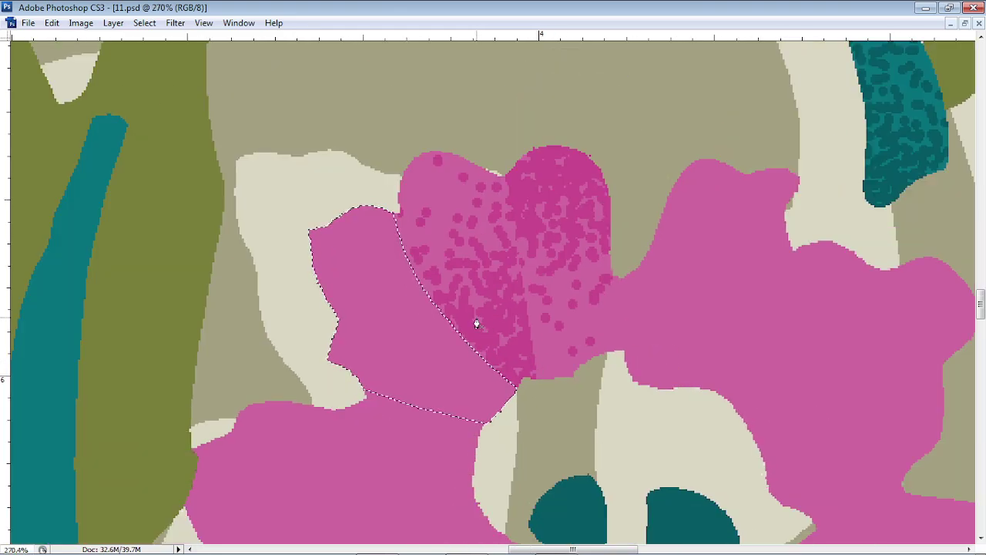
scroll(473, 323, "down", 2)
key("b")
mouse_move(446, 345)
left_mouse_down()
mouse_move(359, 318)
mouse_move(316, 345)
mouse_move(325, 268)
mouse_move(366, 218)
mouse_move(370, 191)
mouse_move(307, 290)
mouse_move(323, 332)
mouse_move(402, 336)
mouse_move(451, 377)
mouse_move(423, 409)
mouse_move(308, 309)
mouse_move(373, 162)
mouse_move(400, 188)
mouse_move(363, 209)
mouse_move(278, 202)
mouse_move(279, 296)
mouse_move(356, 331)
mouse_move(415, 185)
mouse_move(356, 281)
left_mouse_up()
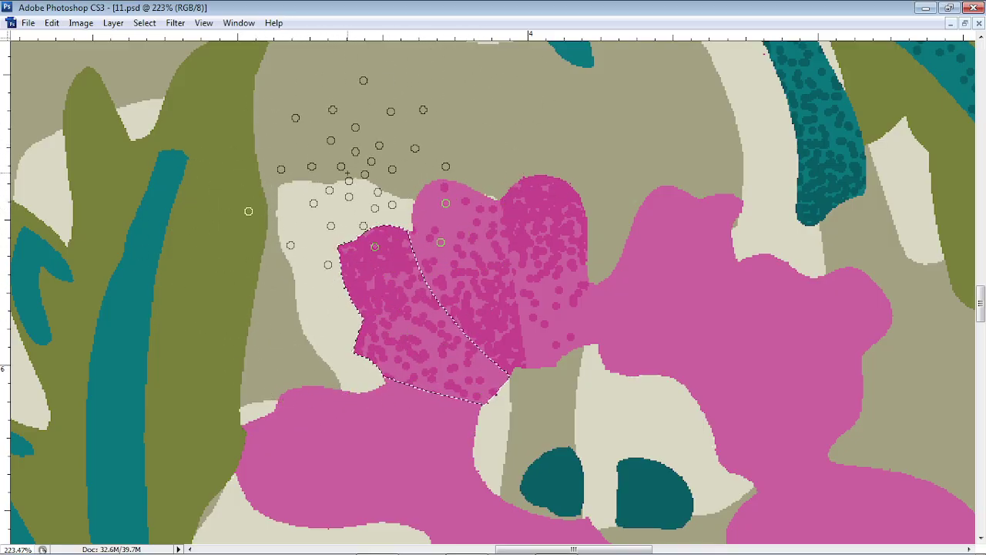
- Review the dot shading on the flower and across the whole floral design, and switch to OBS Studio
scroll(343, 171, "down", 5)
scroll(621, 328, "down", 3)
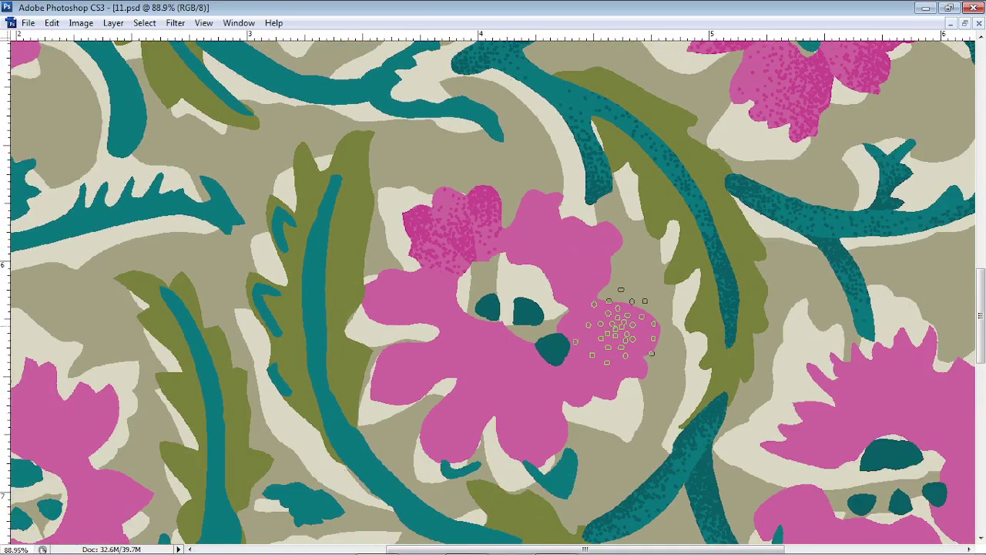
right_click(518, 224)
left_click(590, 266)
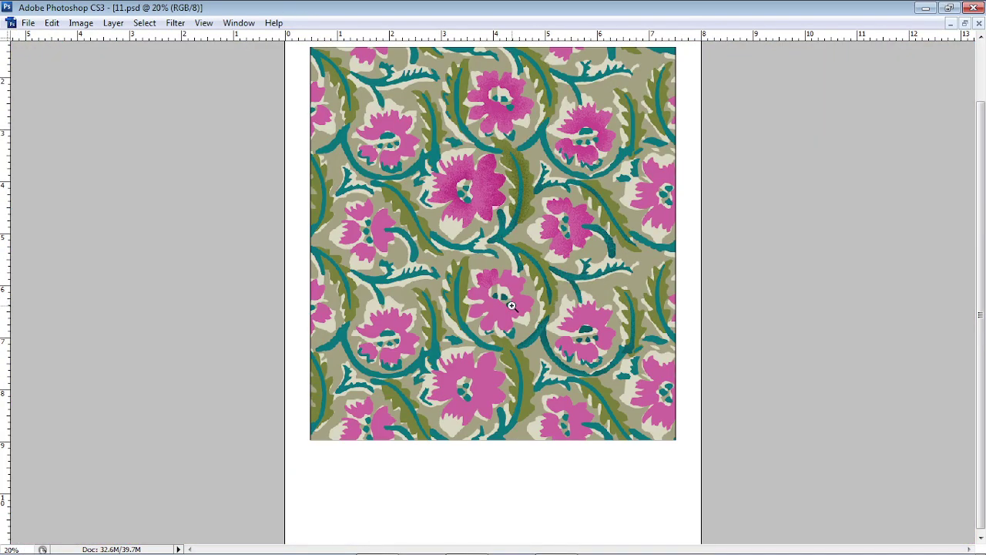
scroll(512, 306, "up", 6)
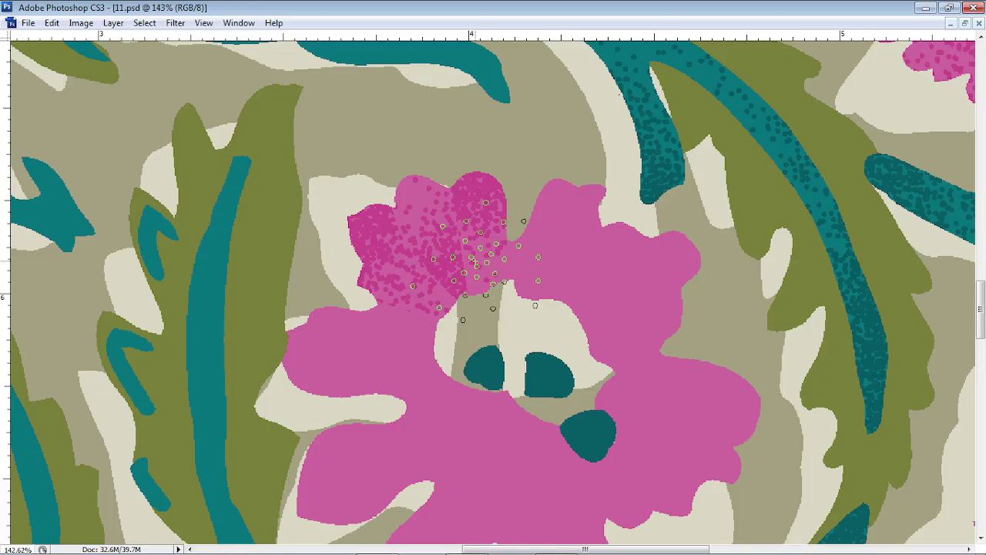
scroll(478, 262, "down", 2)
scroll(478, 285, "down", 2)
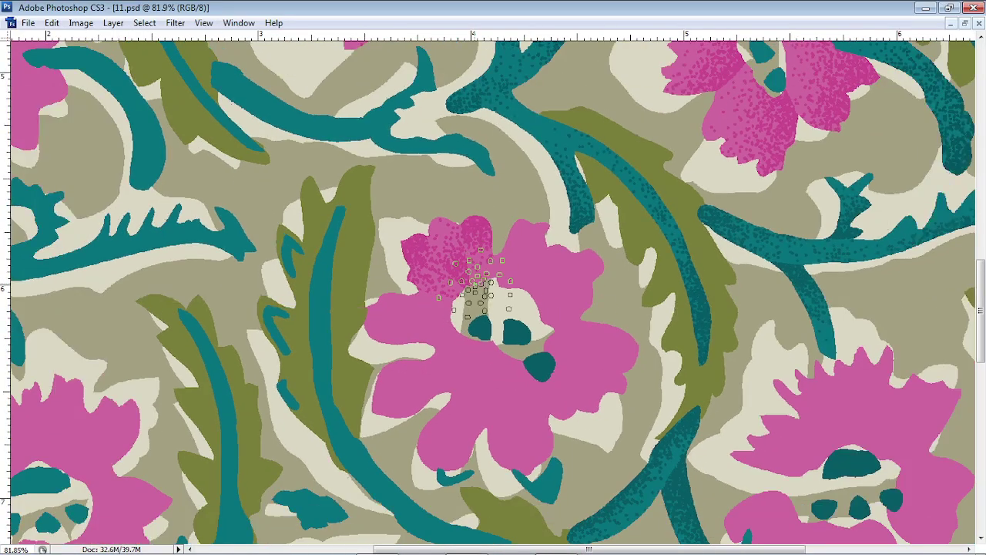
left_click_drag(504, 378, 500, 214)
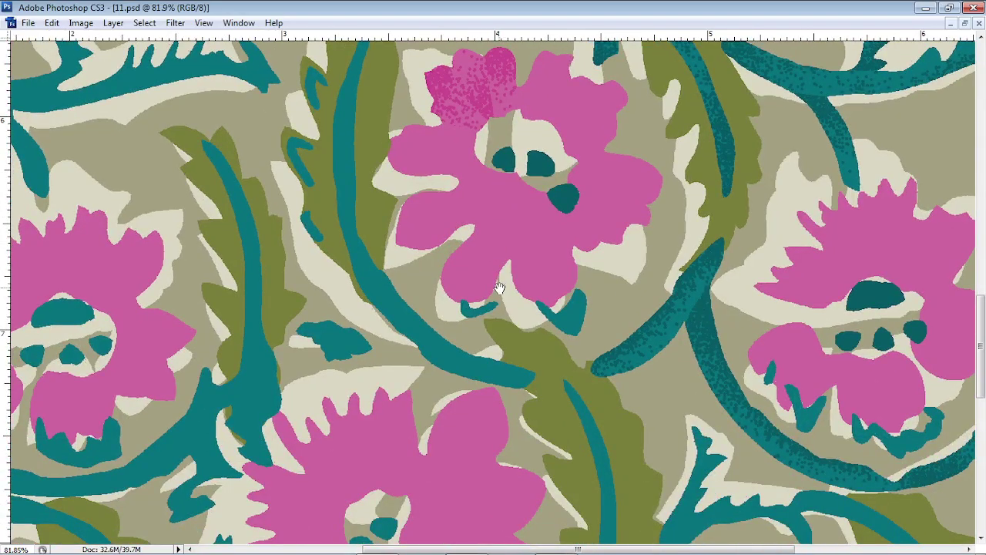
left_click_drag(471, 334, 506, 279)
left_click_drag(525, 201, 527, 324)
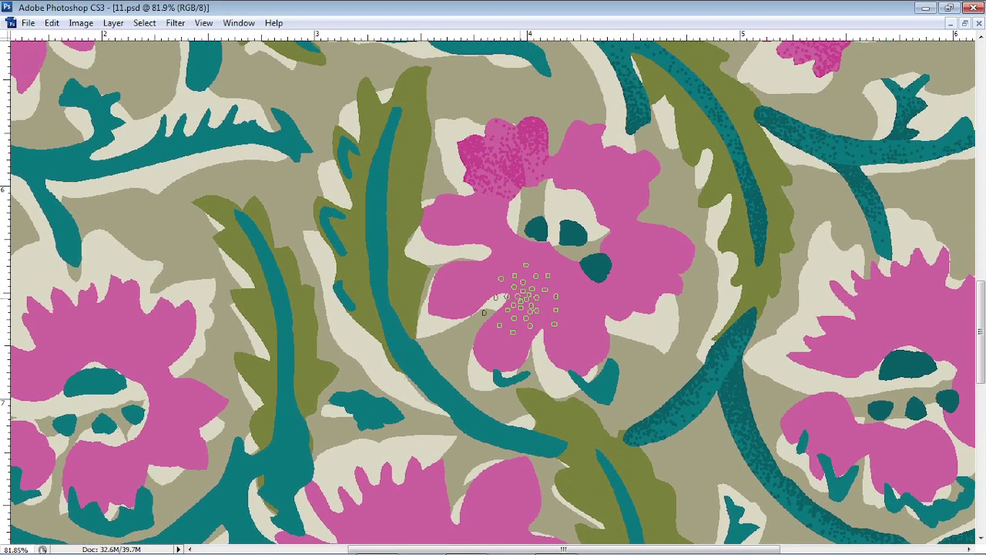
scroll(522, 289, "down", 3)
scroll(518, 278, "down", 1)
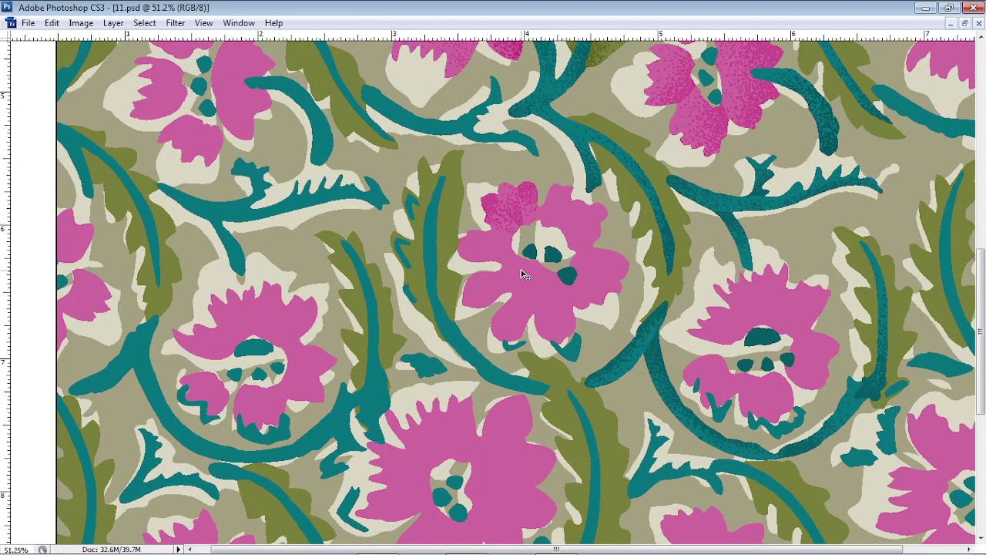
left_click(467, 541)
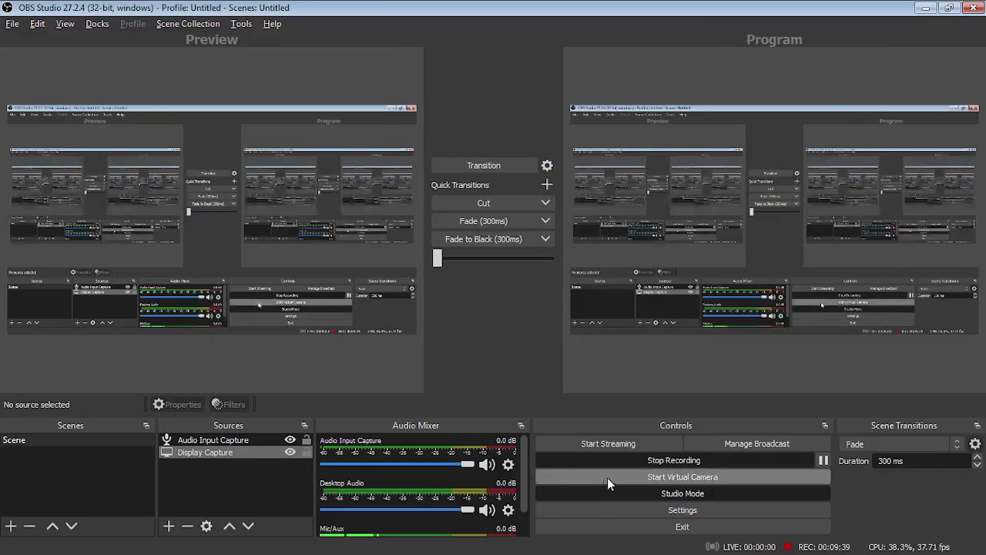